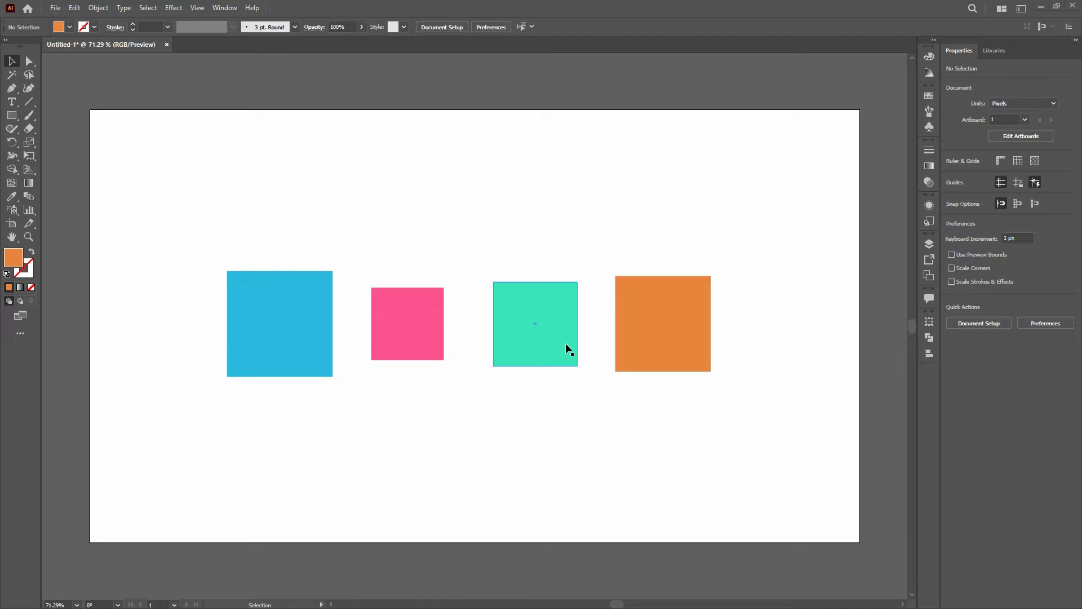
Step: Select all four coloured squares on the artboard and open the Align controls
{"action": "left_click_drag", "start_coordinate": [180, 218], "coordinate": [753, 492]}
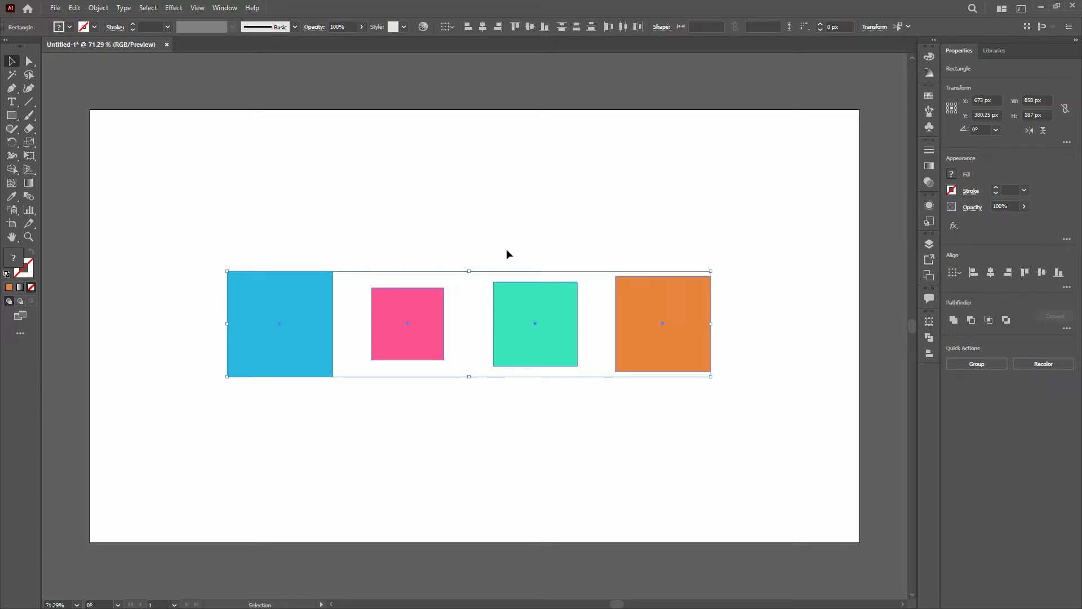
{"action": "left_click", "coordinate": [243, 221]}
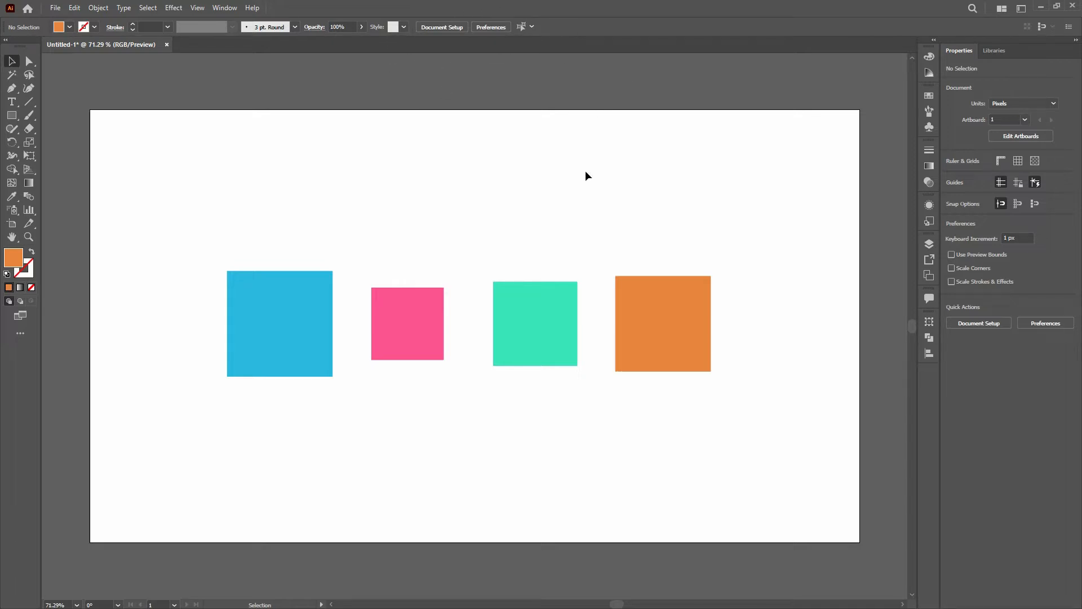
{"action": "left_click_drag", "start_coordinate": [239, 236], "coordinate": [727, 468]}
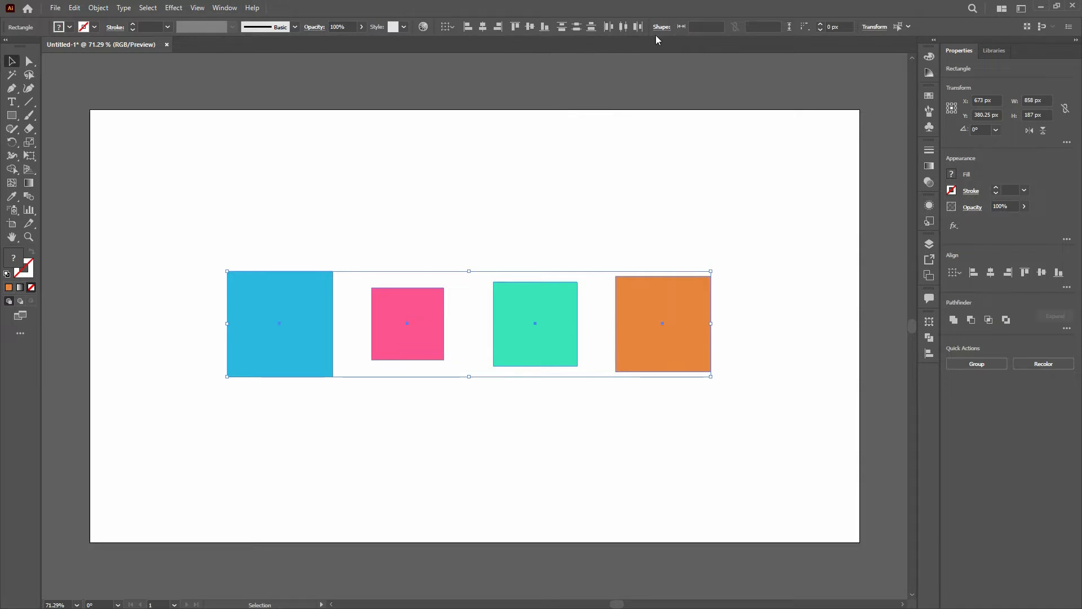
{"action": "left_click", "coordinate": [225, 8]}
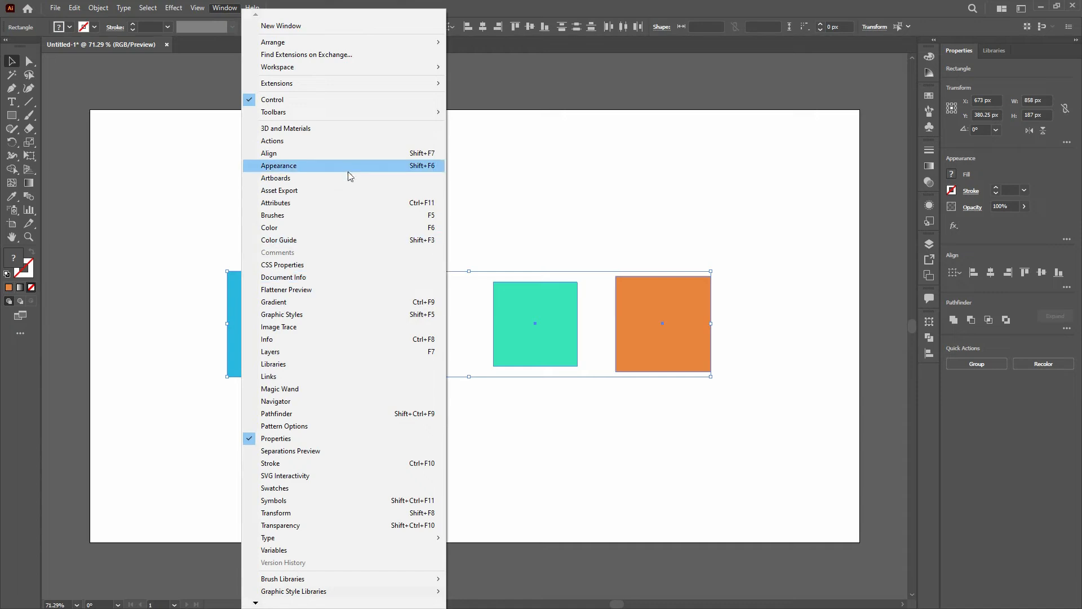
{"action": "left_click", "coordinate": [338, 157]}
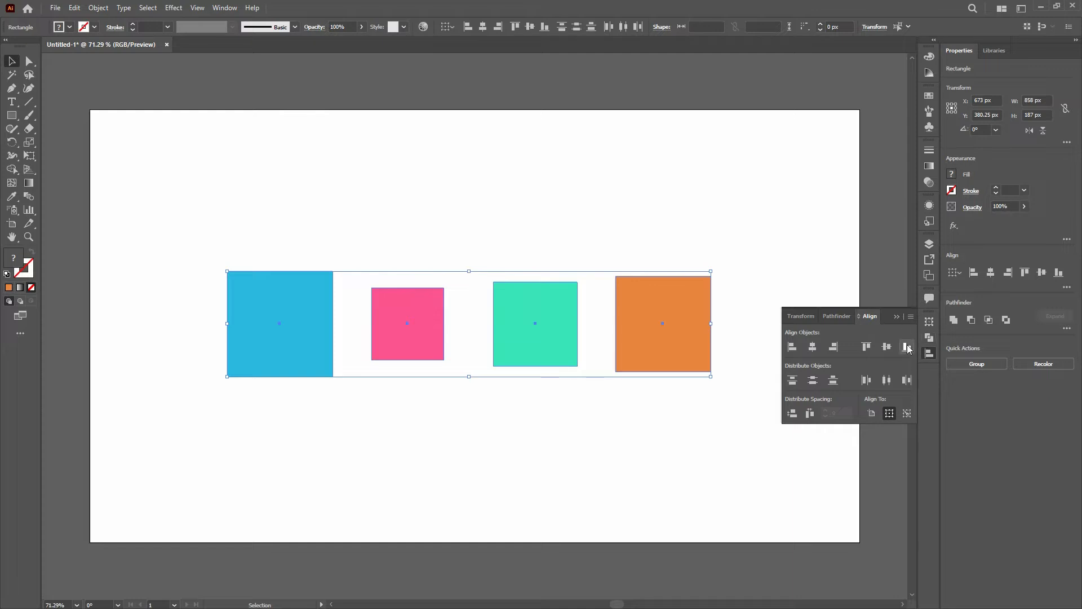
Step: Align the four selected squares along their vertical centres and deselect them
{"action": "mouse_move", "coordinate": [870, 316]}
{"action": "left_mouse_down"}
{"action": "mouse_move", "coordinate": [568, 144]}
{"action": "mouse_move", "coordinate": [873, 327]}
{"action": "left_mouse_up"}
{"action": "left_click", "coordinate": [884, 350]}
{"action": "left_click", "coordinate": [475, 210]}
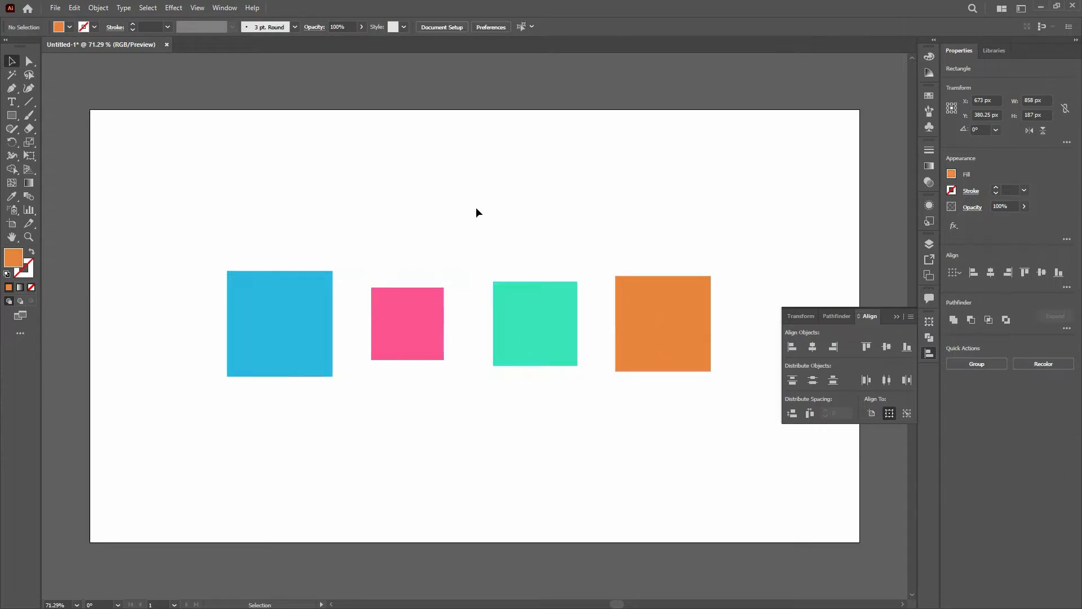
Step: Offset the pink square upward and the green square downward, then align all four squares along their vertical centres
{"action": "left_click_drag", "start_coordinate": [412, 315], "coordinate": [411, 219]}
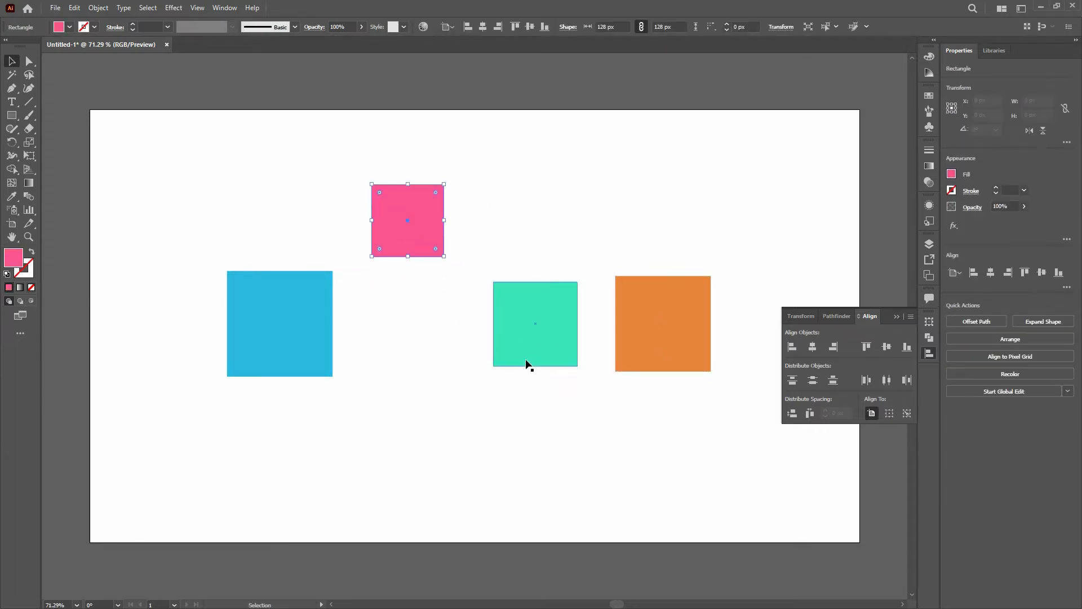
{"action": "left_click_drag", "start_coordinate": [527, 362], "coordinate": [532, 479]}
{"action": "left_click_drag", "start_coordinate": [165, 140], "coordinate": [707, 505]}
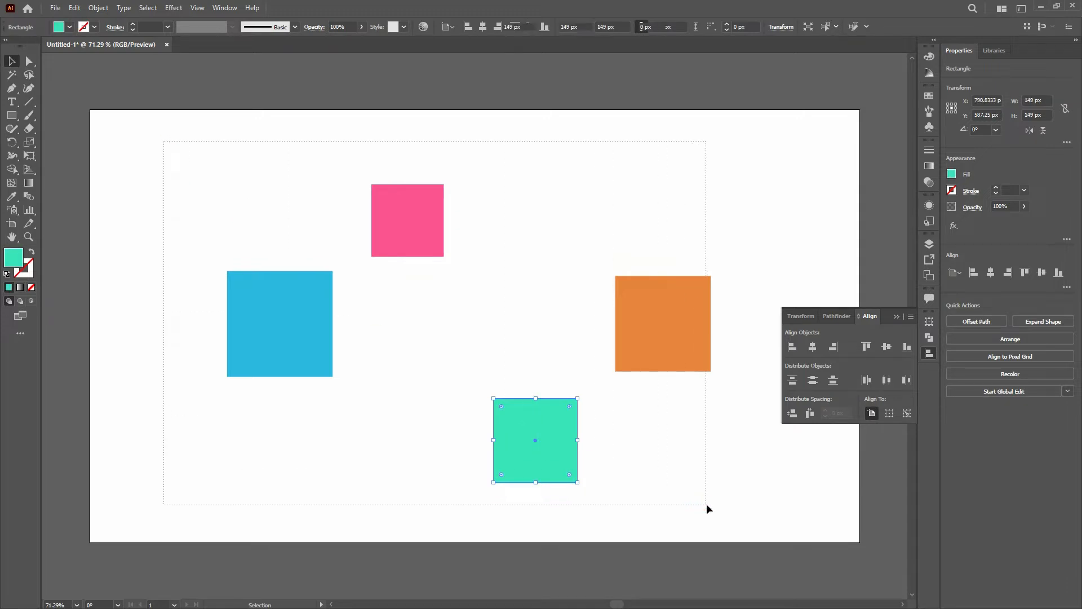
{"action": "left_click", "coordinate": [886, 347]}
Step: Align all four squares by their top edges, then by their bottom edges, and deselect them
{"action": "left_click_drag", "start_coordinate": [207, 222], "coordinate": [732, 449]}
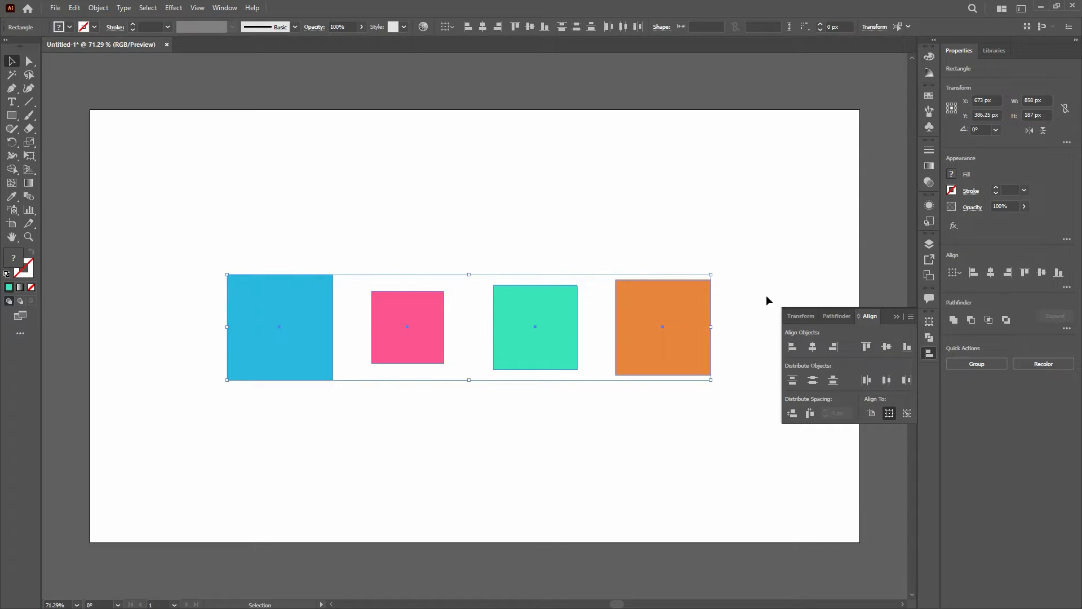
{"action": "left_click", "coordinate": [870, 347]}
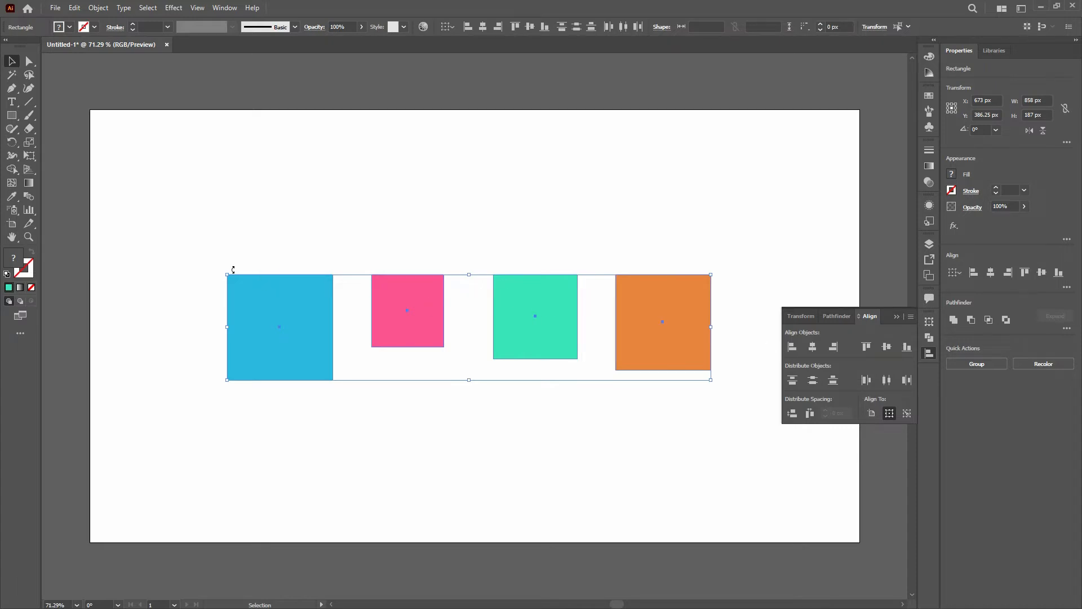
{"action": "left_click", "coordinate": [906, 347]}
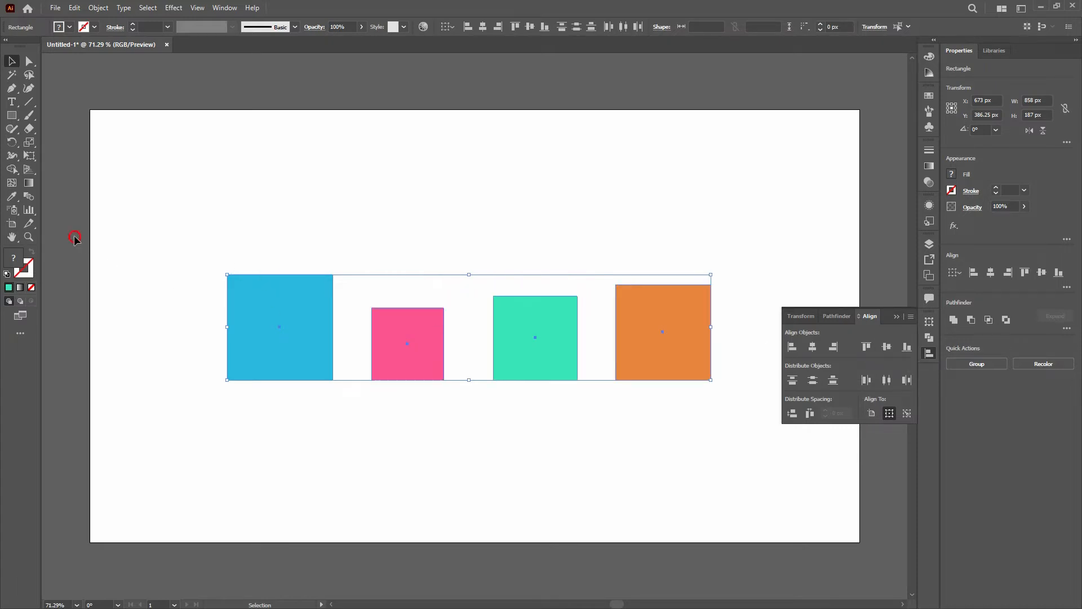
{"action": "left_click_drag", "start_coordinate": [72, 235], "coordinate": [722, 458]}
{"action": "left_click", "coordinate": [352, 195]}
Step: Shift the pink square toward the blue one and the green toward the orange, then distribute all four by their horizontal centres
{"action": "left_click_drag", "start_coordinate": [409, 371], "coordinate": [378, 364]}
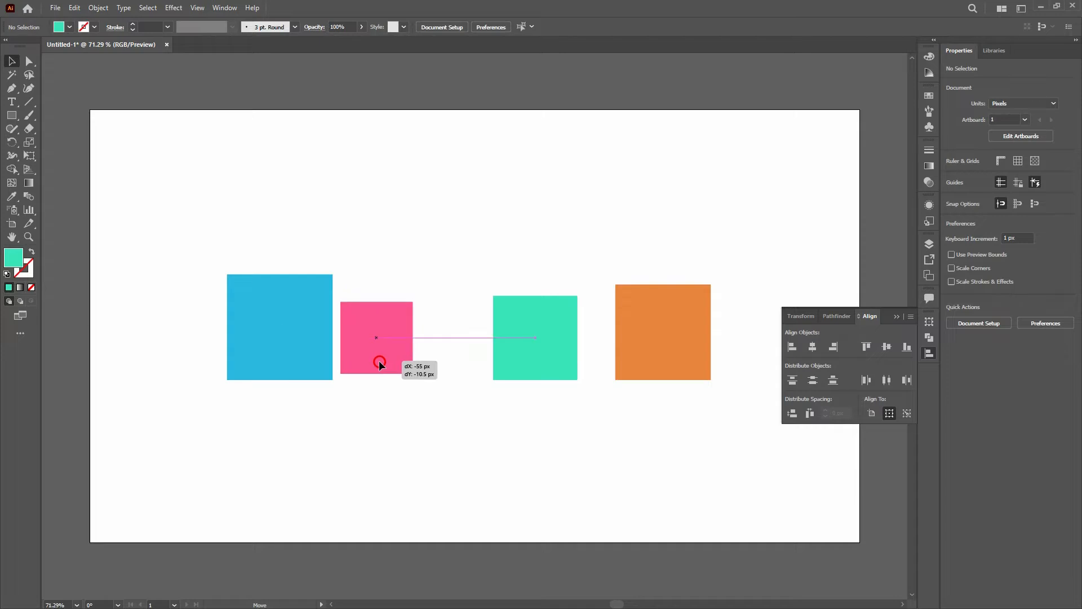
{"action": "left_click_drag", "start_coordinate": [536, 360], "coordinate": [565, 360]}
{"action": "left_click_drag", "start_coordinate": [164, 145], "coordinate": [781, 475]}
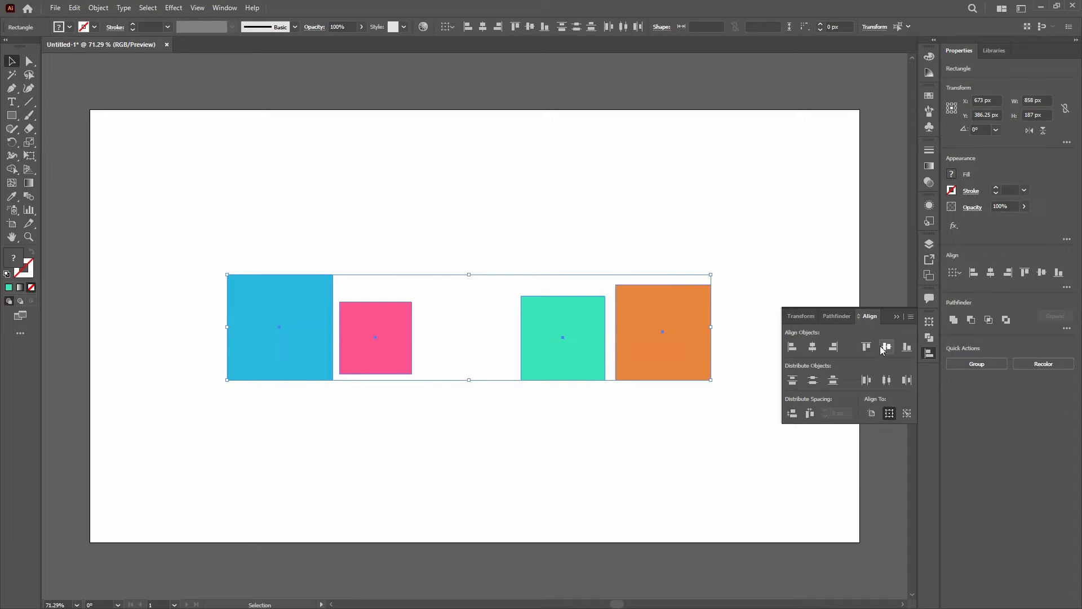
{"action": "left_click", "coordinate": [886, 380]}
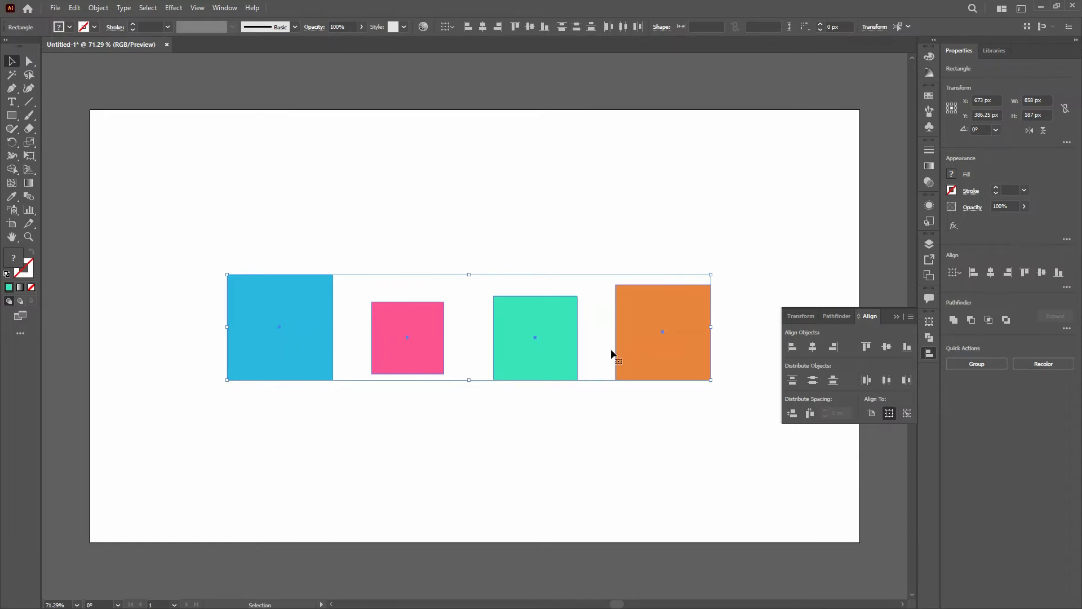
{"action": "left_click", "coordinate": [886, 346]}
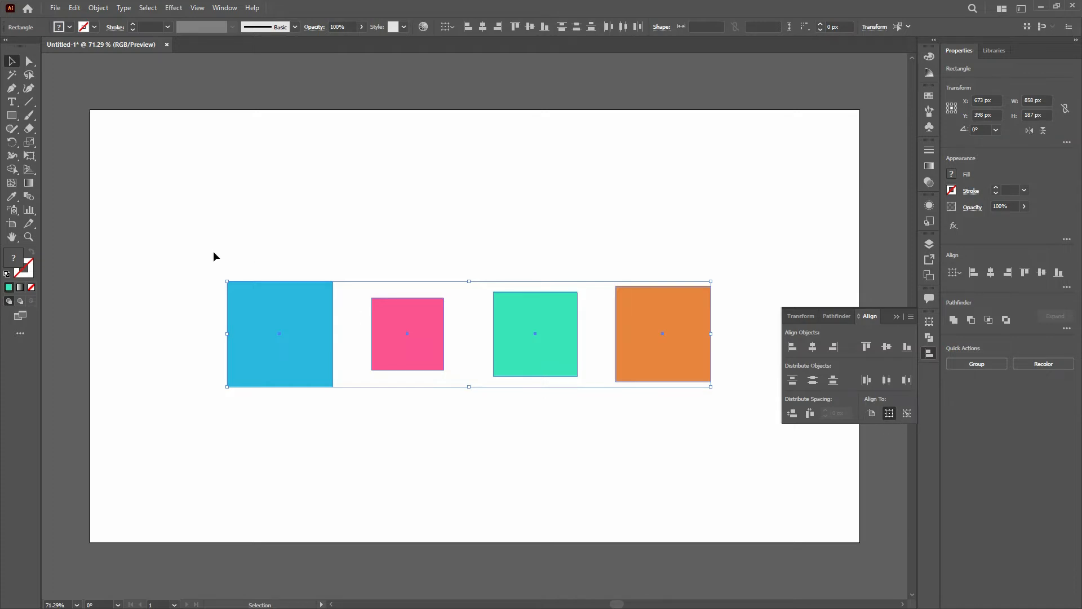
{"action": "left_click_drag", "start_coordinate": [213, 253], "coordinate": [758, 471]}
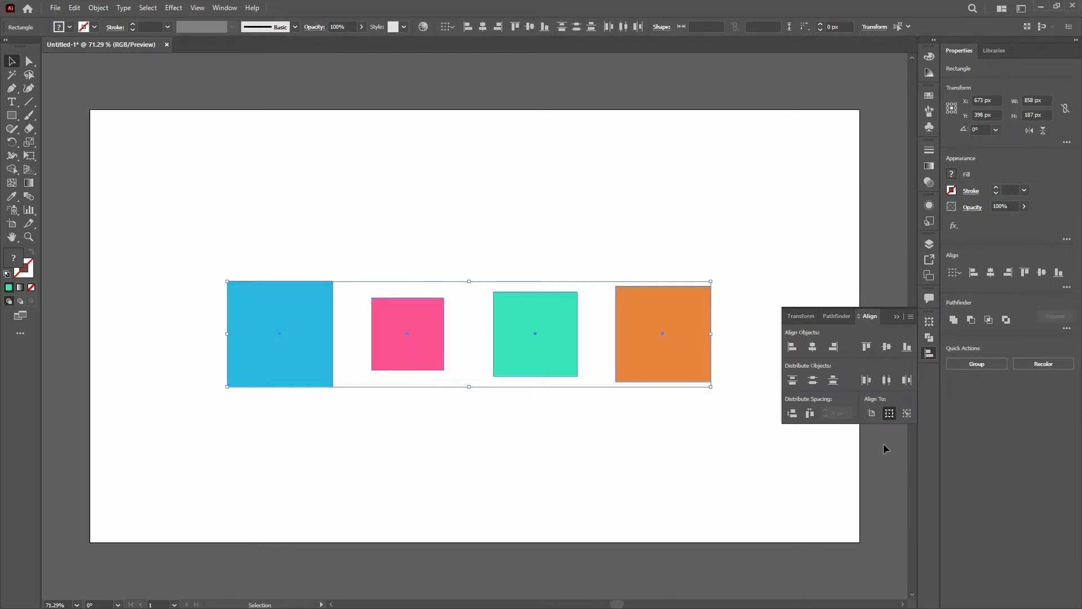
{"action": "left_click", "coordinate": [907, 414]}
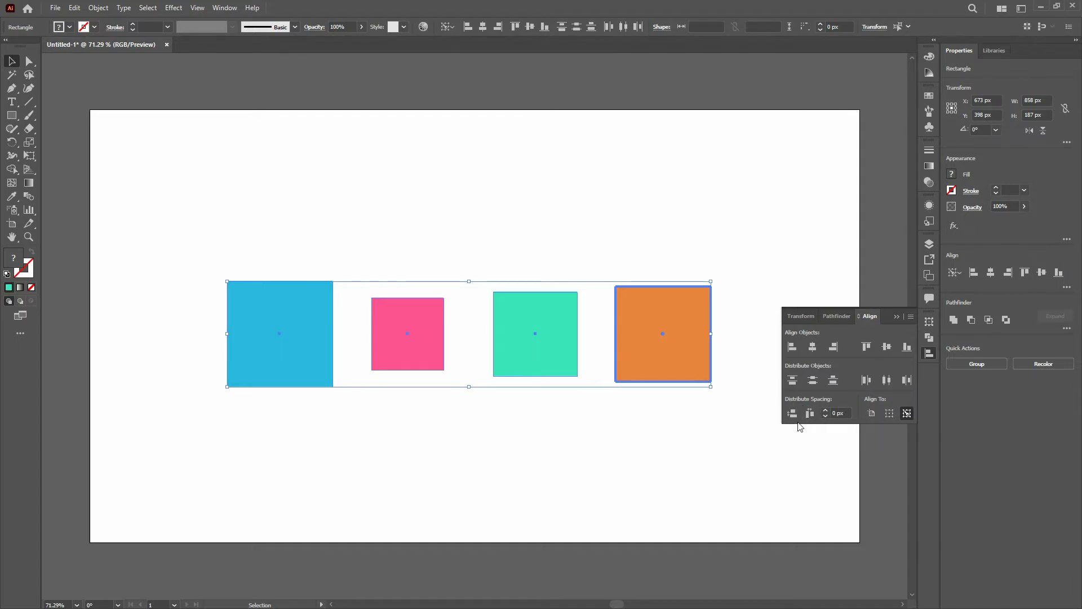
{"action": "left_click", "coordinate": [833, 414]}
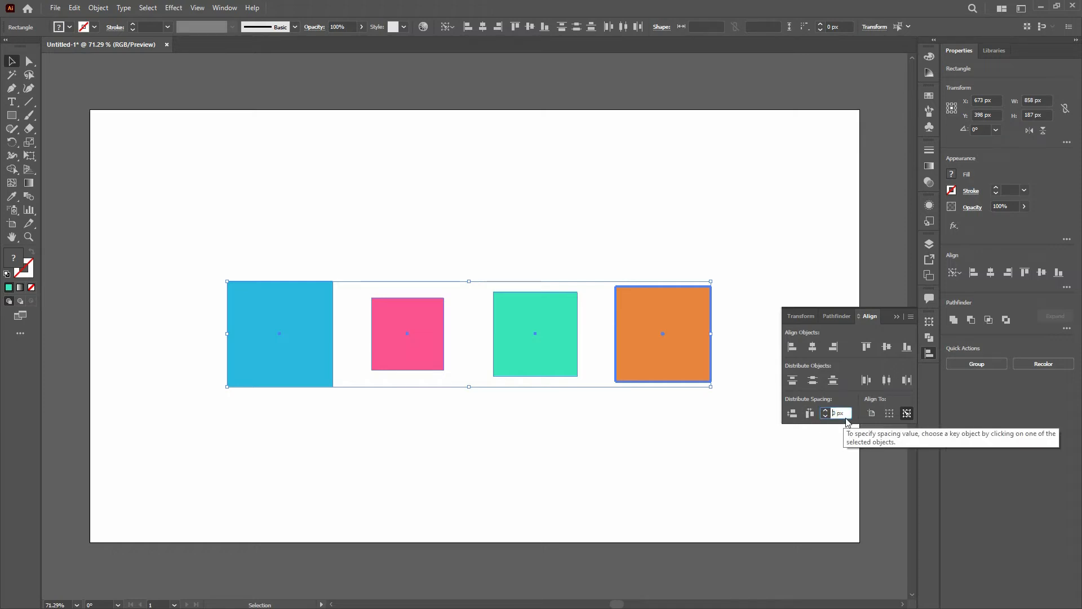
{"action": "key", "text": "ctrl+z"}
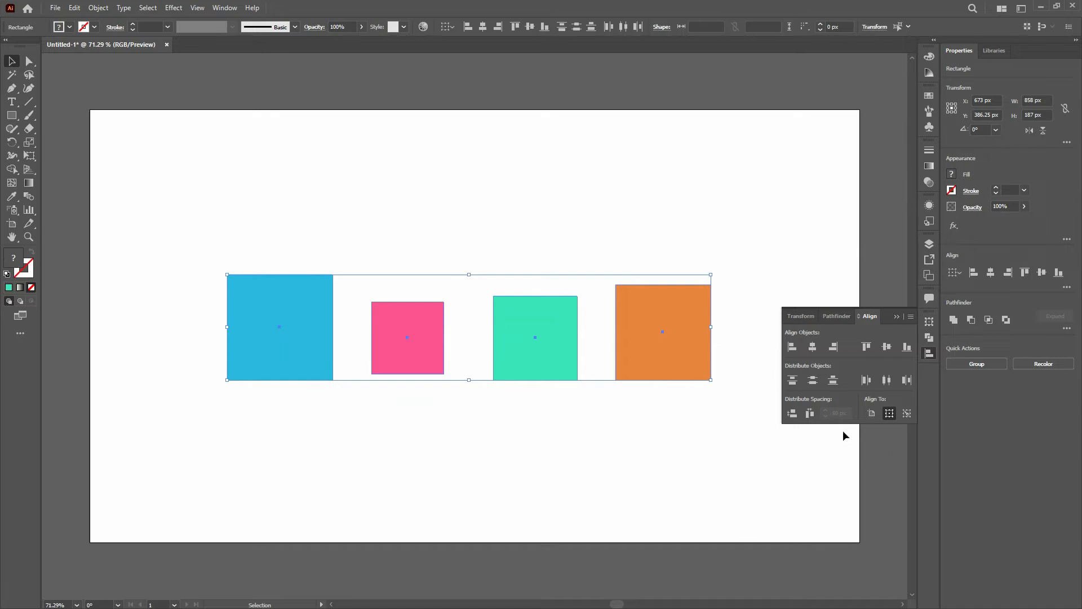
Step: Distribute the four squares horizontally with 40 px spacing, using the orange square as the key object
{"action": "left_click_drag", "start_coordinate": [196, 216], "coordinate": [741, 492]}
{"action": "left_click_drag", "start_coordinate": [224, 232], "coordinate": [685, 450]}
{"action": "left_click", "coordinate": [911, 414]}
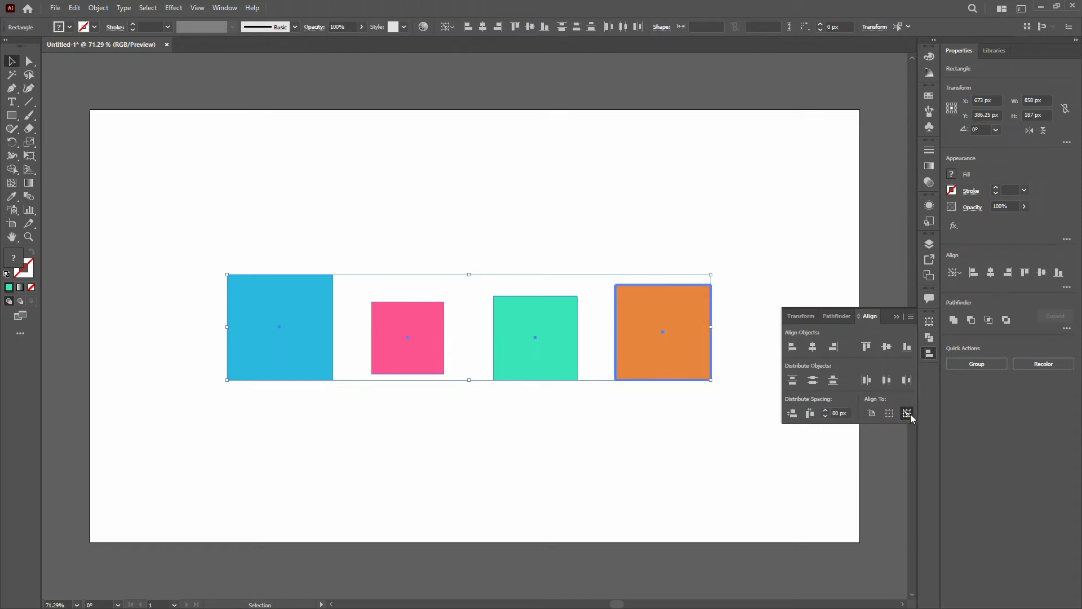
{"action": "left_click", "coordinate": [834, 412]}
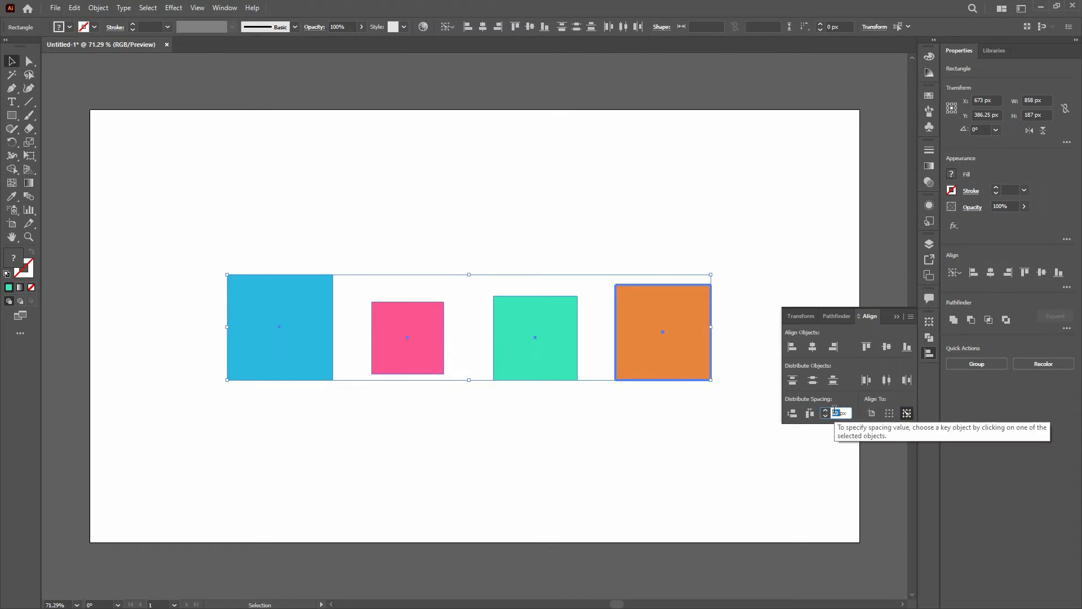
{"action": "type", "text": "40"}
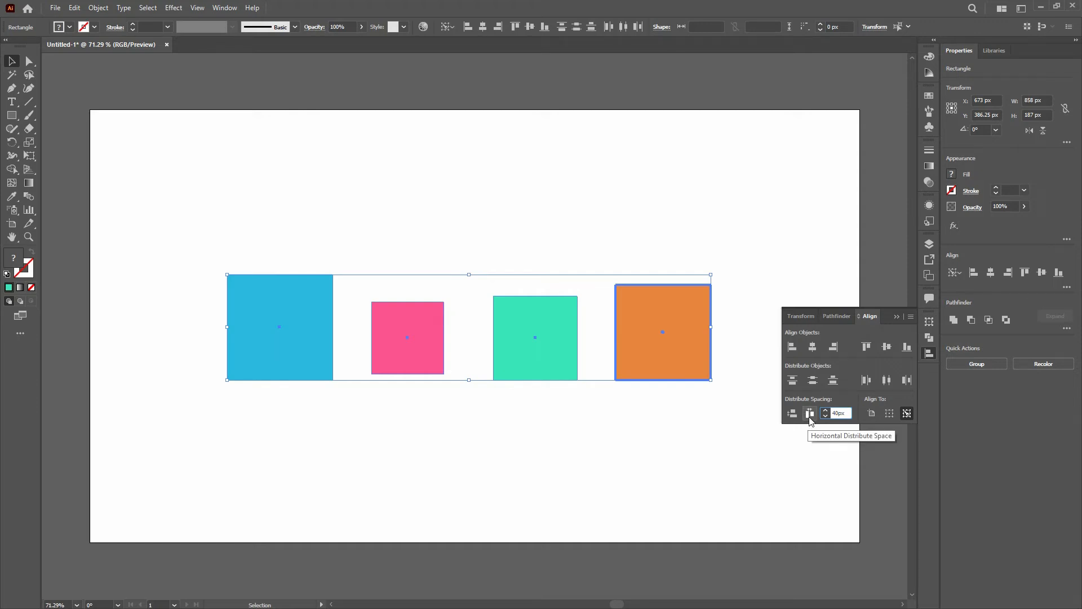
{"action": "left_click", "coordinate": [810, 418]}
Step: Align the row of four evenly spaced squares along their vertical centres and deselect them
{"action": "left_click_drag", "start_coordinate": [344, 202], "coordinate": [627, 438]}
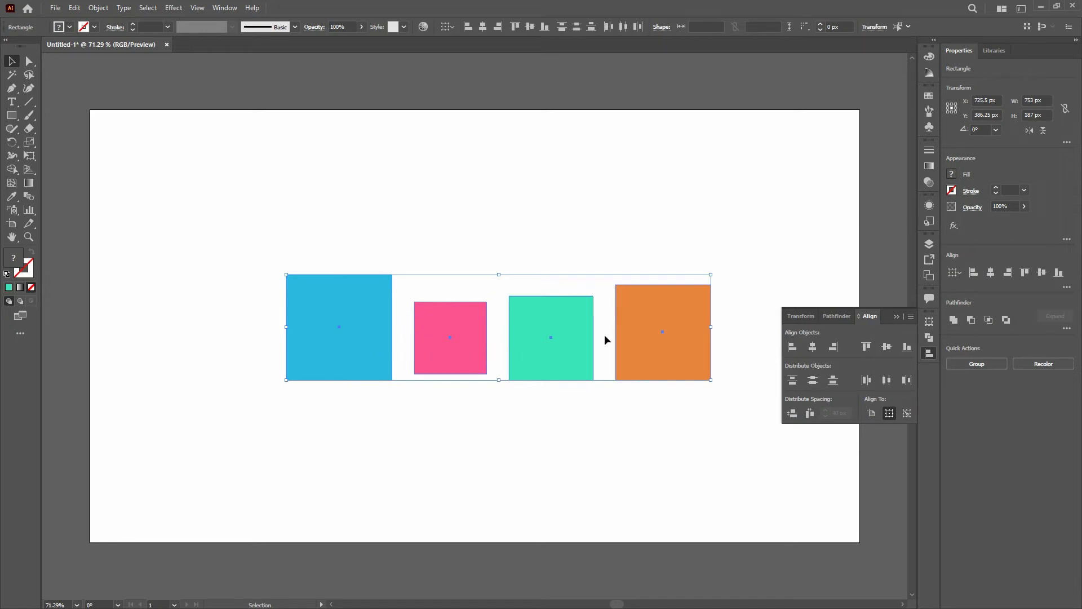
{"action": "left_click", "coordinate": [887, 346]}
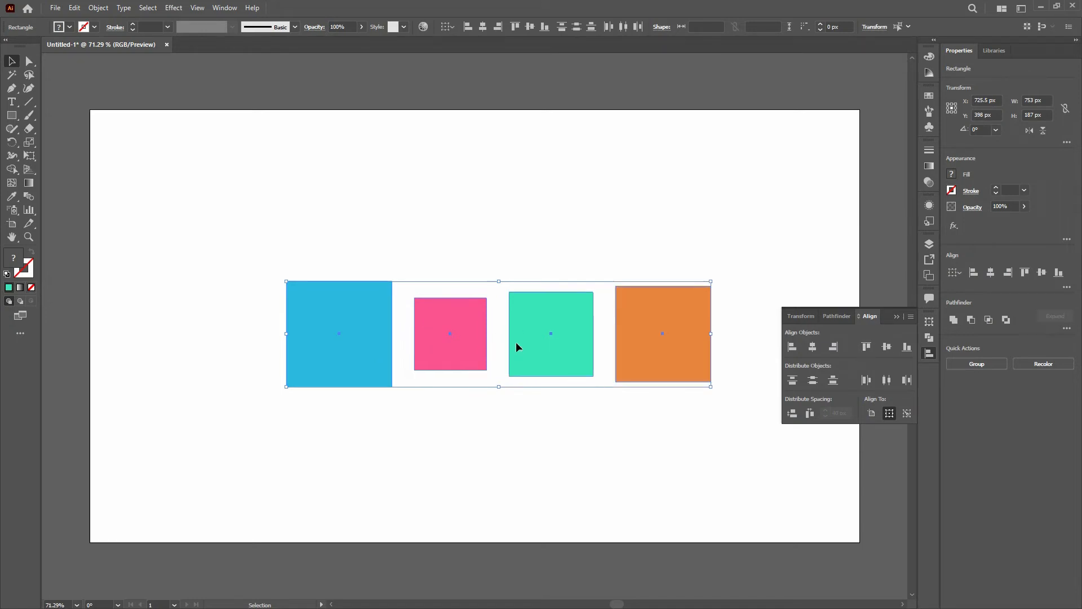
{"action": "left_click", "coordinate": [395, 411]}
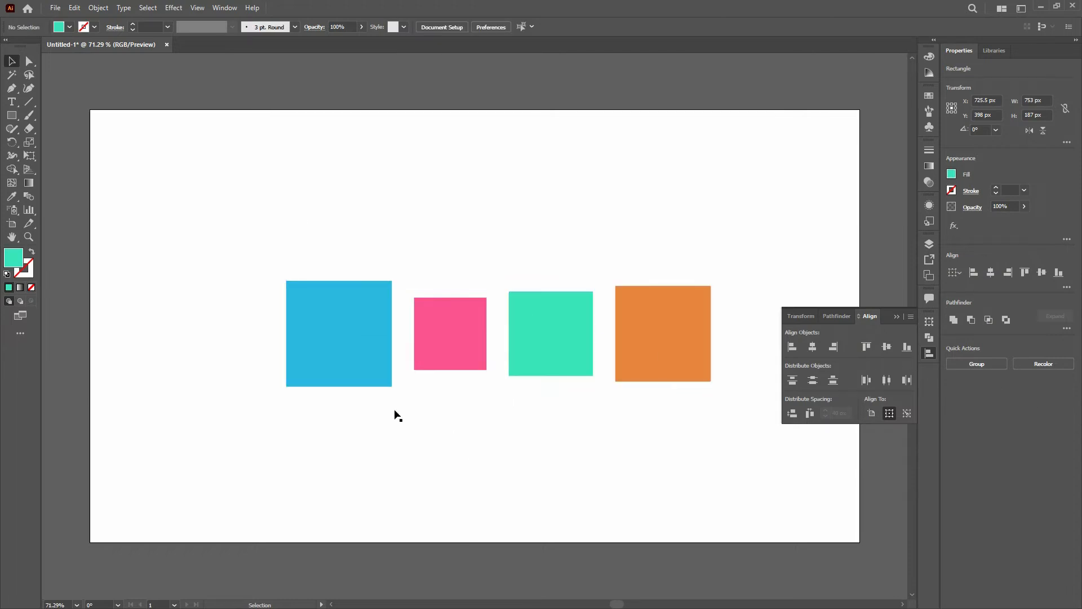
Step: Move the orange square to the artboard's upper-right corner and stack the green, pink and blue squares in a loose vertical column
{"action": "left_click_drag", "start_coordinate": [198, 201], "coordinate": [705, 462]}
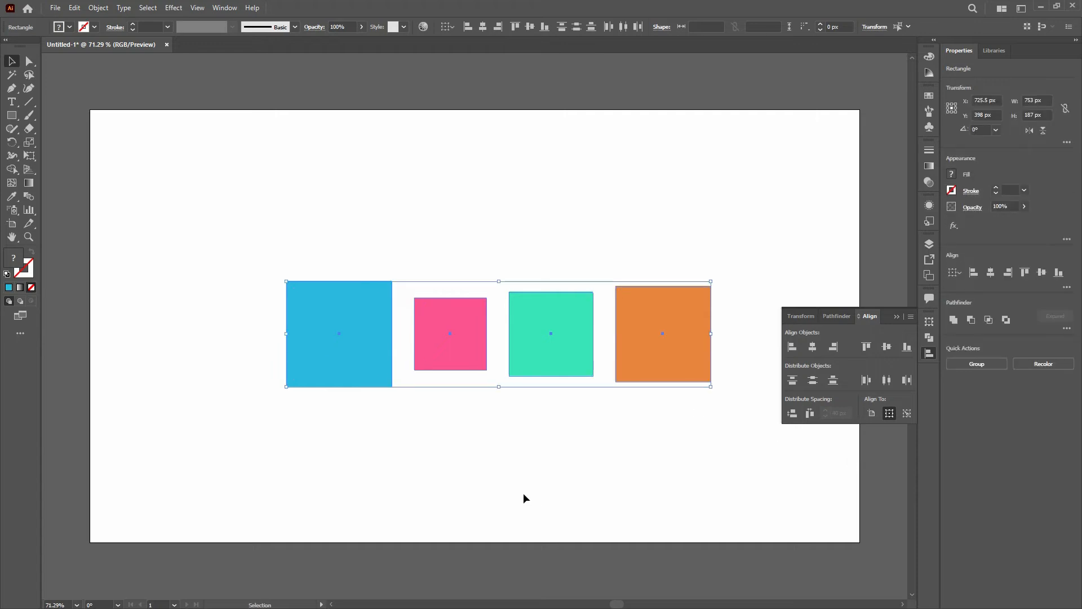
{"action": "left_click", "coordinate": [507, 514]}
{"action": "left_click_drag", "start_coordinate": [202, 227], "coordinate": [711, 454]}
{"action": "left_click_drag", "start_coordinate": [662, 349], "coordinate": [851, 171]}
{"action": "left_click_drag", "start_coordinate": [536, 167], "coordinate": [333, 434]}
{"action": "left_click_drag", "start_coordinate": [633, 153], "coordinate": [306, 267]}
{"action": "left_click_drag", "start_coordinate": [713, 138], "coordinate": [296, 130]}
Step: Align the green, pink and blue squares by their horizontal centres and move the column down about 82 px
{"action": "left_click_drag", "start_coordinate": [172, 69], "coordinate": [536, 507]}
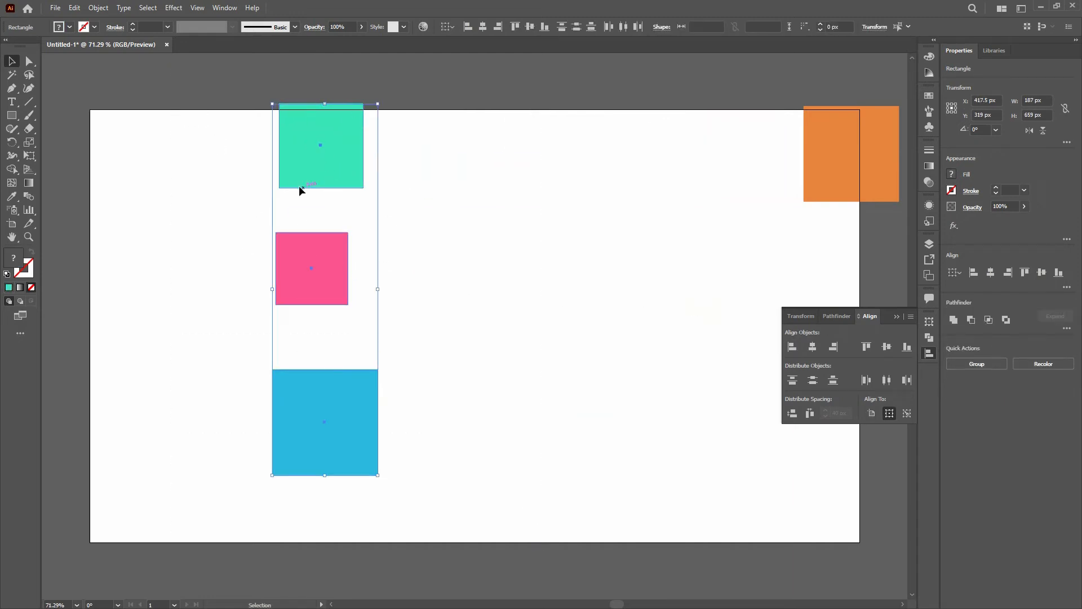
{"action": "left_click", "coordinate": [813, 348]}
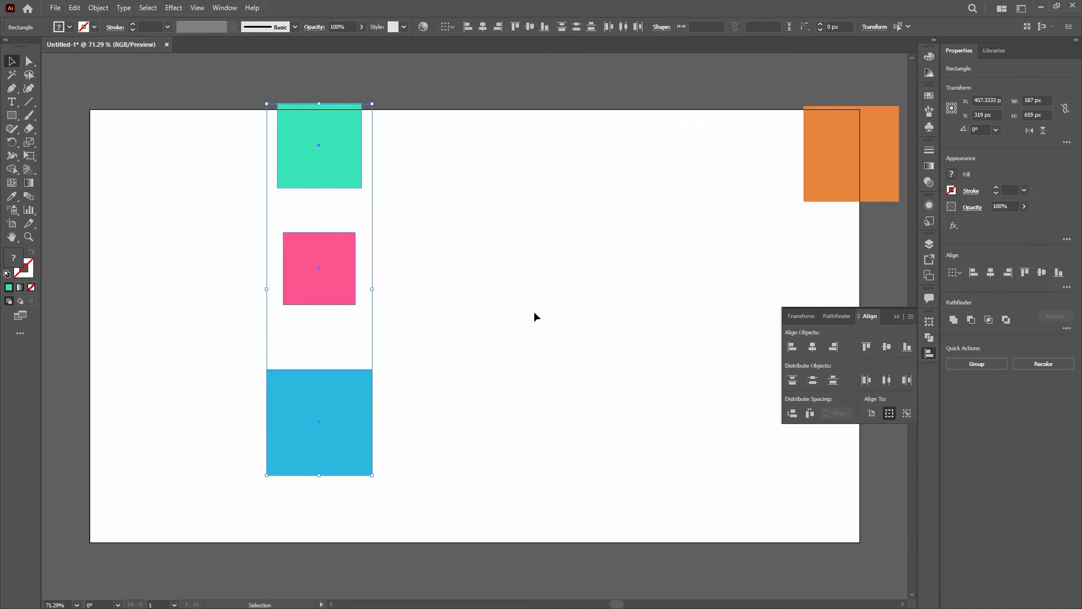
{"action": "left_click_drag", "start_coordinate": [330, 420], "coordinate": [330, 466]}
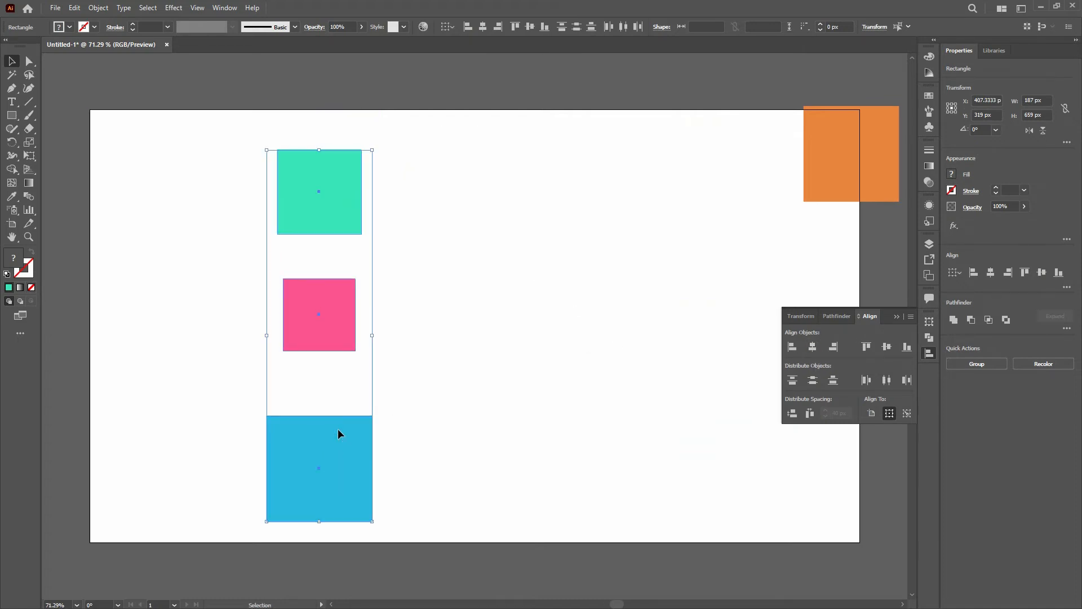
Step: Align the three stacked squares by their left edges, then by their right edges
{"action": "left_click", "coordinate": [792, 347]}
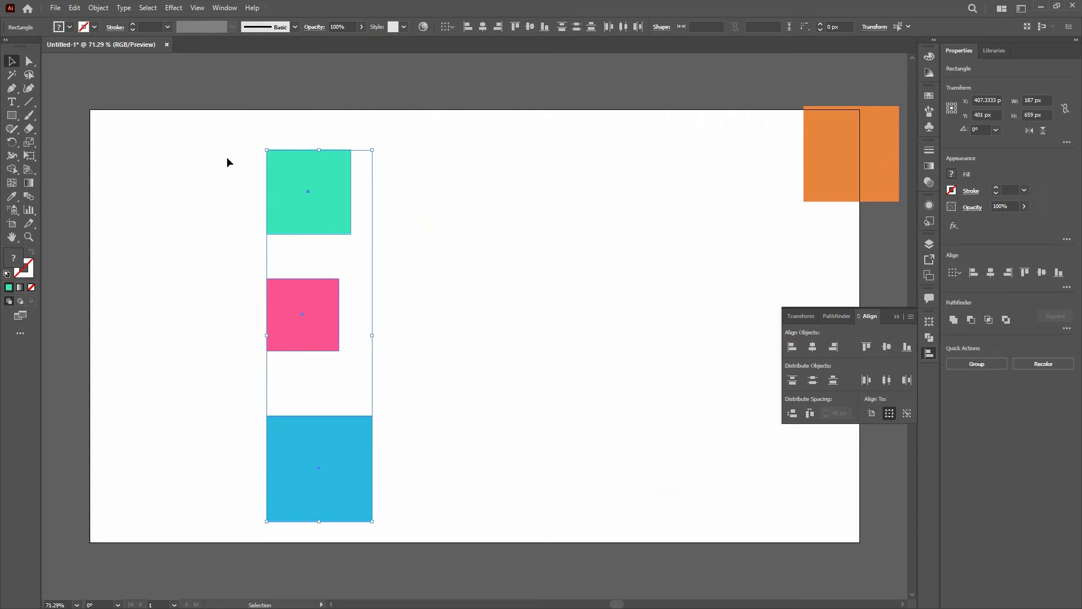
{"action": "left_click", "coordinate": [833, 347]}
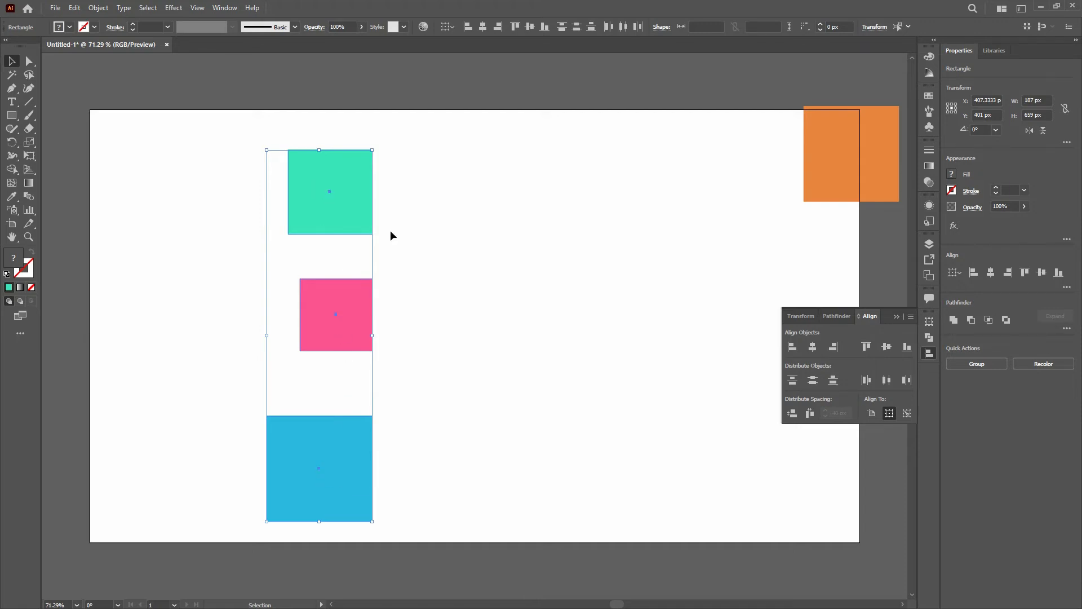
Step: Align the three stacked squares by their horizontal centres and distribute them by their vertical centres
{"action": "left_click", "coordinate": [812, 347]}
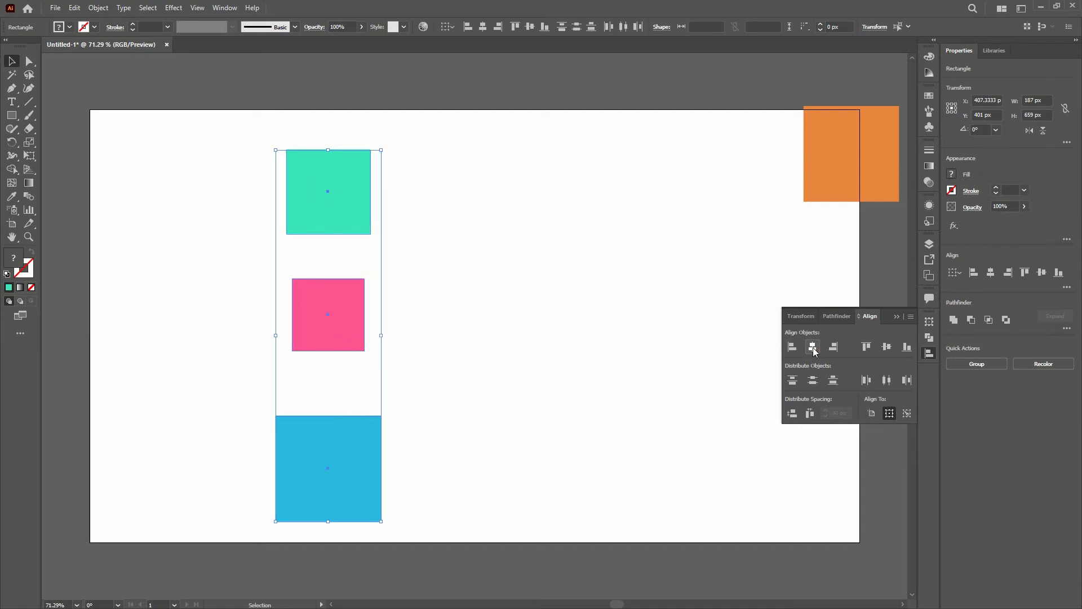
{"action": "left_click", "coordinate": [816, 384]}
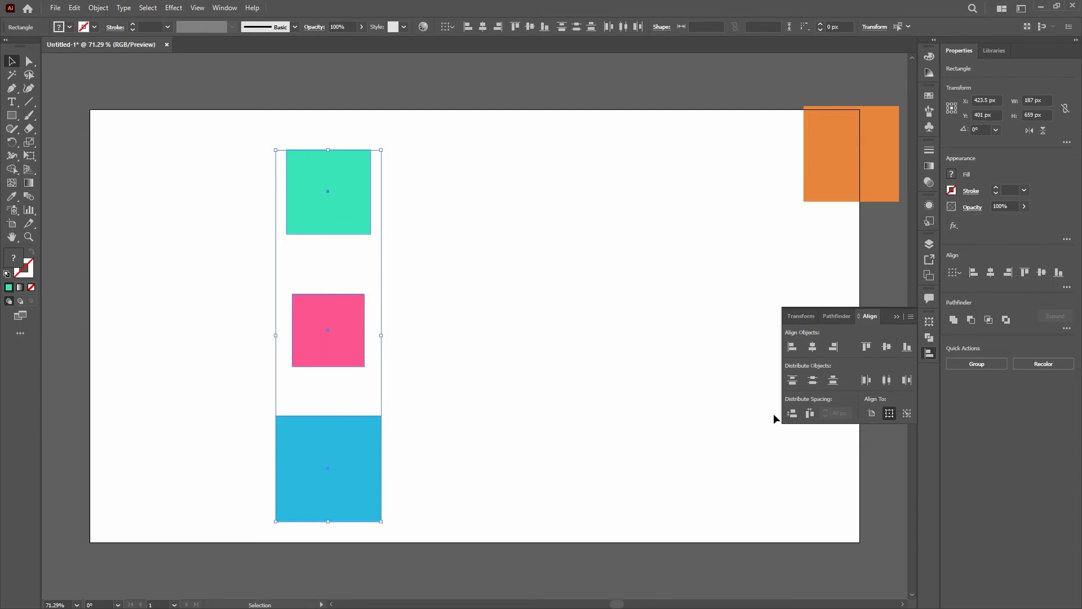
Step: Distribute the three stacked squares vertically with exactly 20 px spacing, using the green square as the key object
{"action": "left_click", "coordinate": [909, 416]}
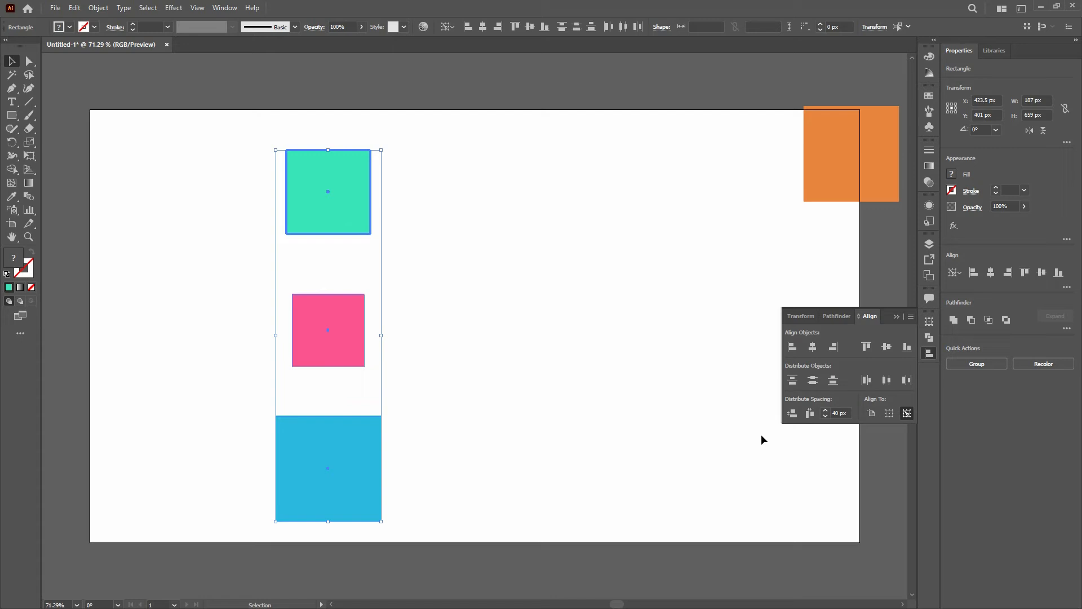
{"action": "left_click", "coordinate": [837, 414]}
{"action": "type", "text": "20"}
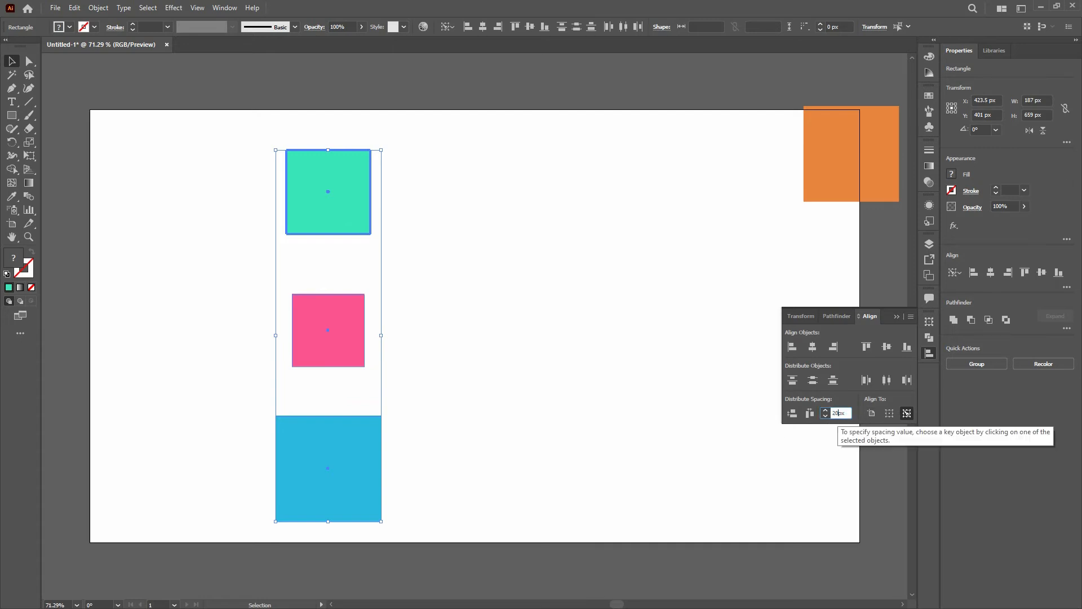
{"action": "key", "text": "Return"}
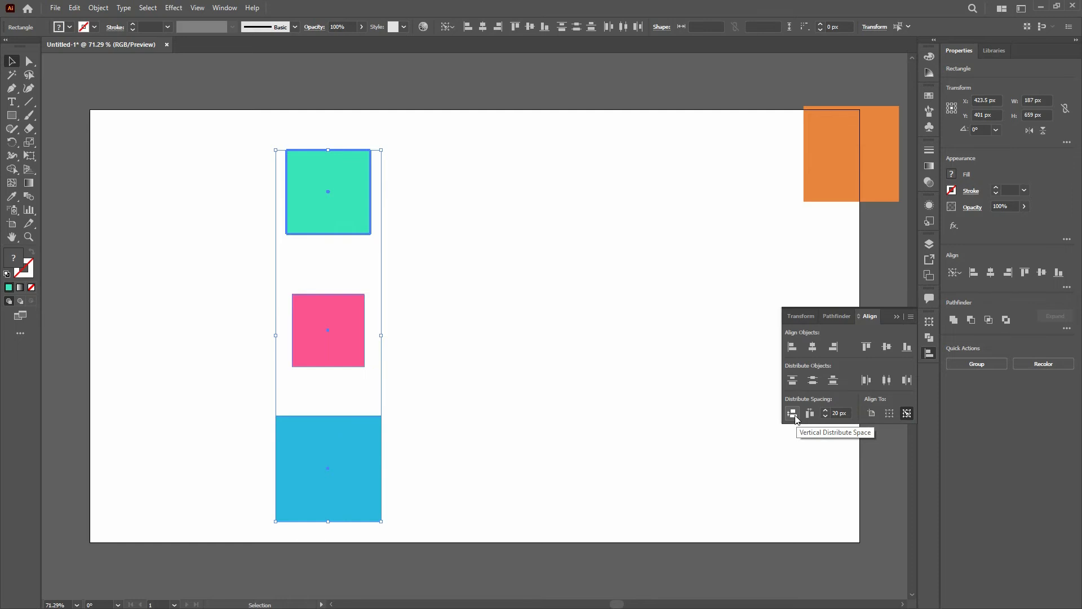
{"action": "left_click", "coordinate": [792, 414]}
{"action": "left_click", "coordinate": [430, 316]}
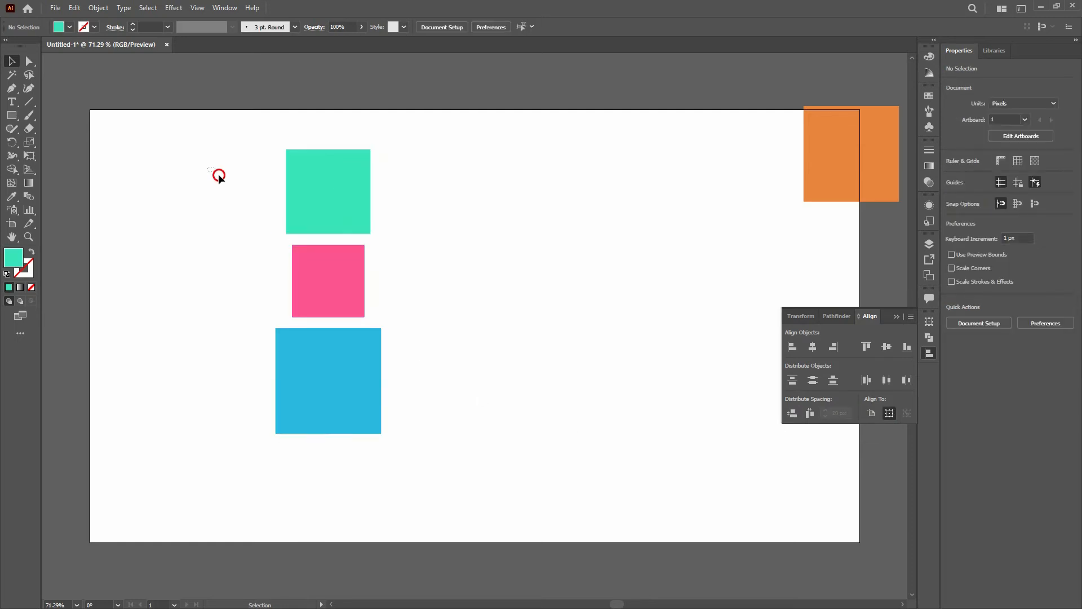
Step: Move the column of three squares about 64 px right and 75 px down
{"action": "left_click_drag", "start_coordinate": [218, 173], "coordinate": [453, 477]}
{"action": "left_click_drag", "start_coordinate": [346, 291], "coordinate": [381, 333]}
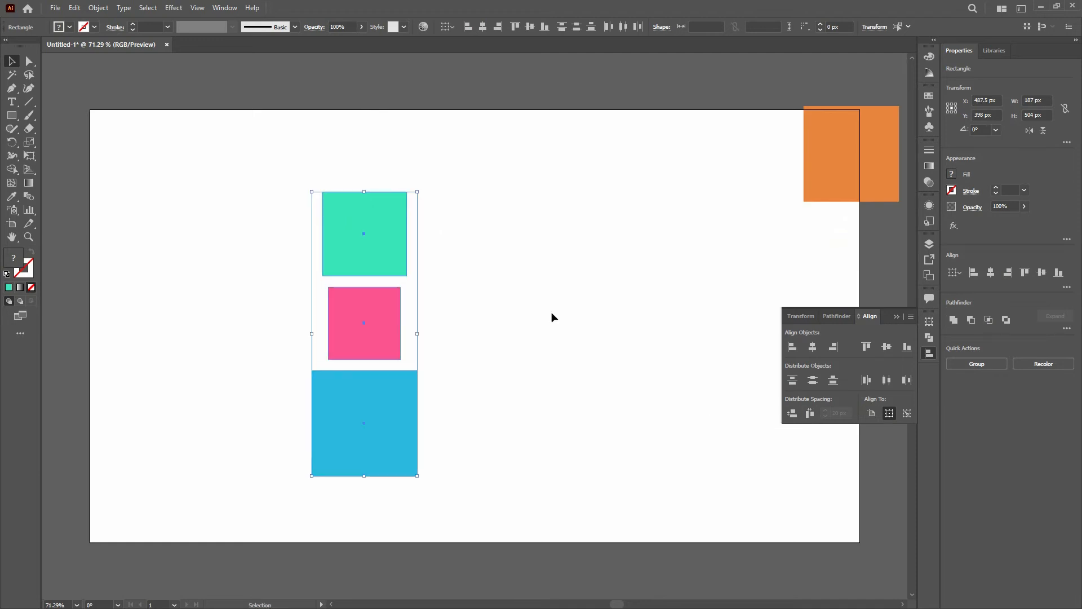
{"action": "left_click", "coordinate": [635, 382]}
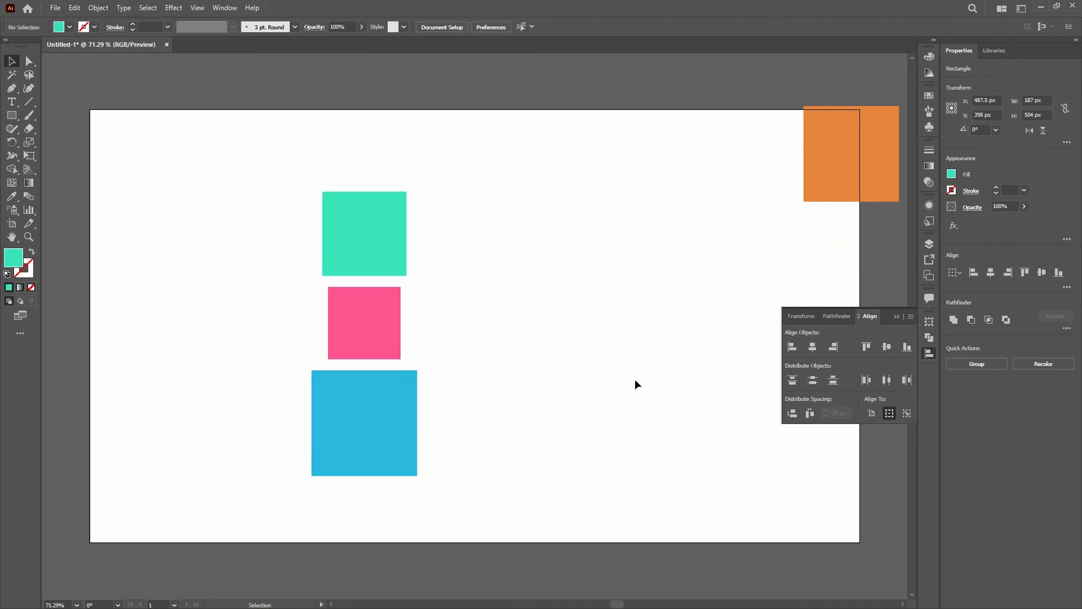
Step: Rearrange the column into a horizontal row of blue, pink and green squares and align them by their vertical centres
{"action": "left_click", "coordinate": [346, 211]}
{"action": "left_click_drag", "start_coordinate": [282, 173], "coordinate": [473, 481]}
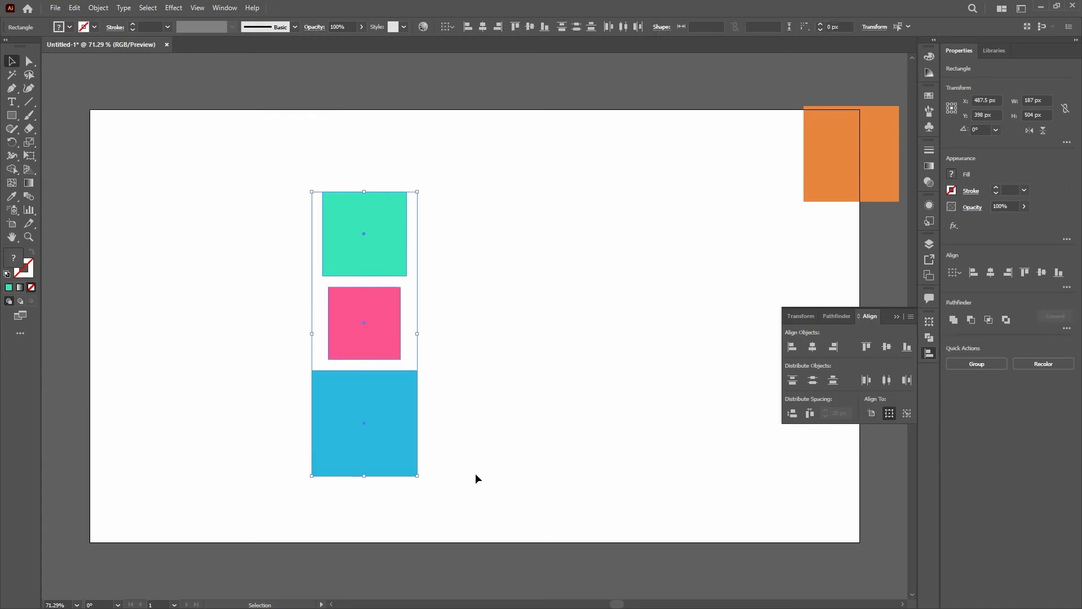
{"action": "left_click", "coordinate": [361, 246]}
{"action": "left_click_drag", "start_coordinate": [361, 246], "coordinate": [574, 424]}
{"action": "left_click_drag", "start_coordinate": [371, 321], "coordinate": [493, 430]}
{"action": "left_click_drag", "start_coordinate": [177, 259], "coordinate": [575, 465]}
{"action": "left_click_drag", "start_coordinate": [479, 437], "coordinate": [476, 340]}
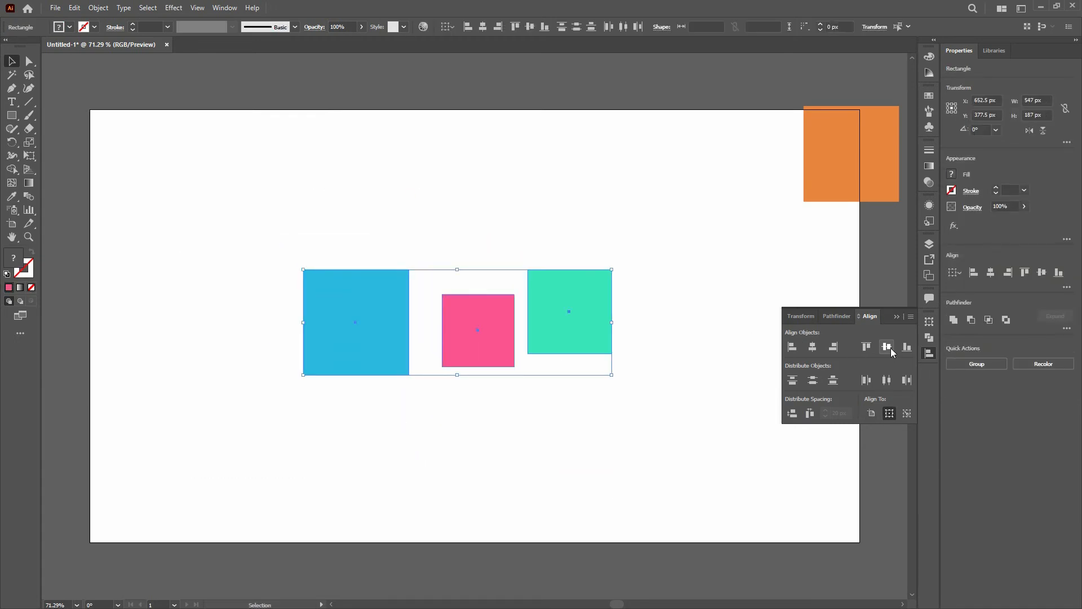
{"action": "left_click", "coordinate": [886, 346]}
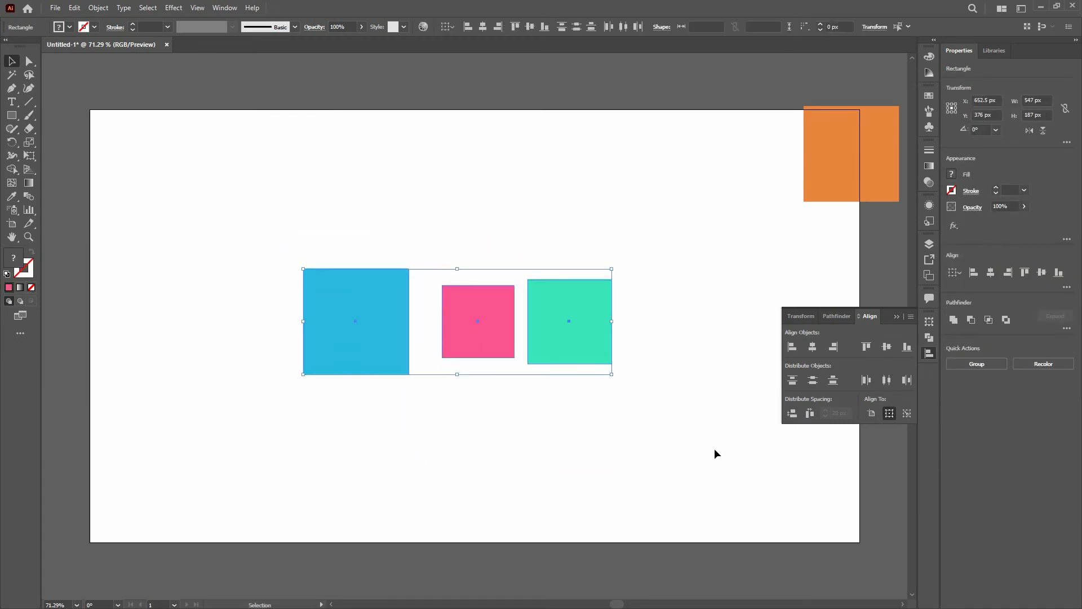
Step: Distribute the three squares' horizontal spacing relative to the artboard so that the row spans its full width
{"action": "left_click", "coordinate": [873, 414]}
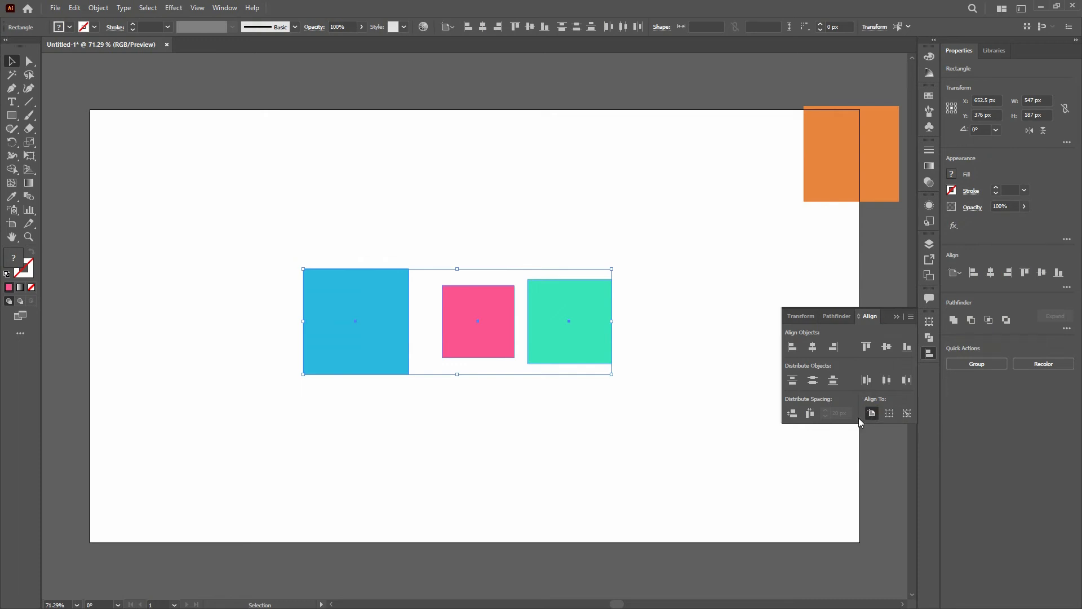
{"action": "left_click", "coordinate": [792, 413]}
{"action": "left_click", "coordinate": [697, 451]}
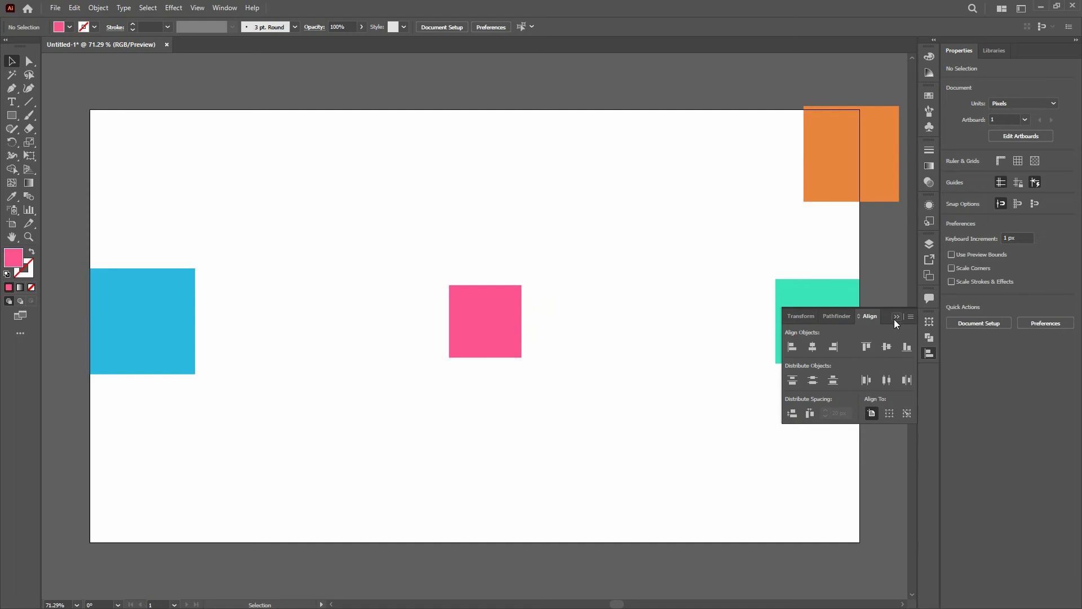
Step: Place the orange square between the blue and pink ones, then distribute all four horizontally and centre them vertically on the artboard
{"action": "scroll", "coordinate": [683, 323], "scroll_direction": "down", "scroll_amount": 1}
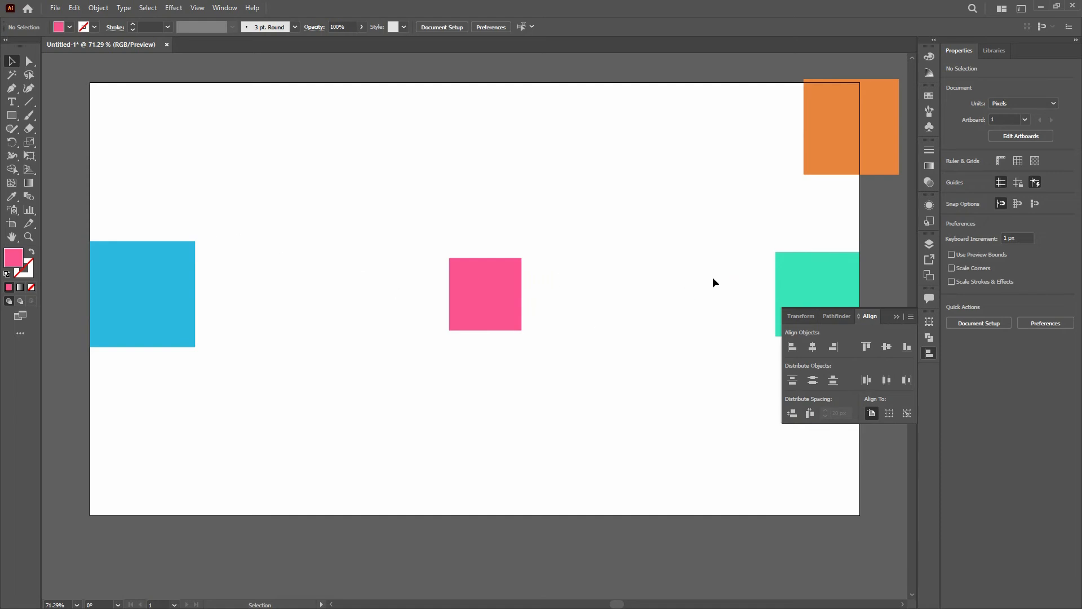
{"action": "left_click_drag", "start_coordinate": [849, 105], "coordinate": [340, 254]}
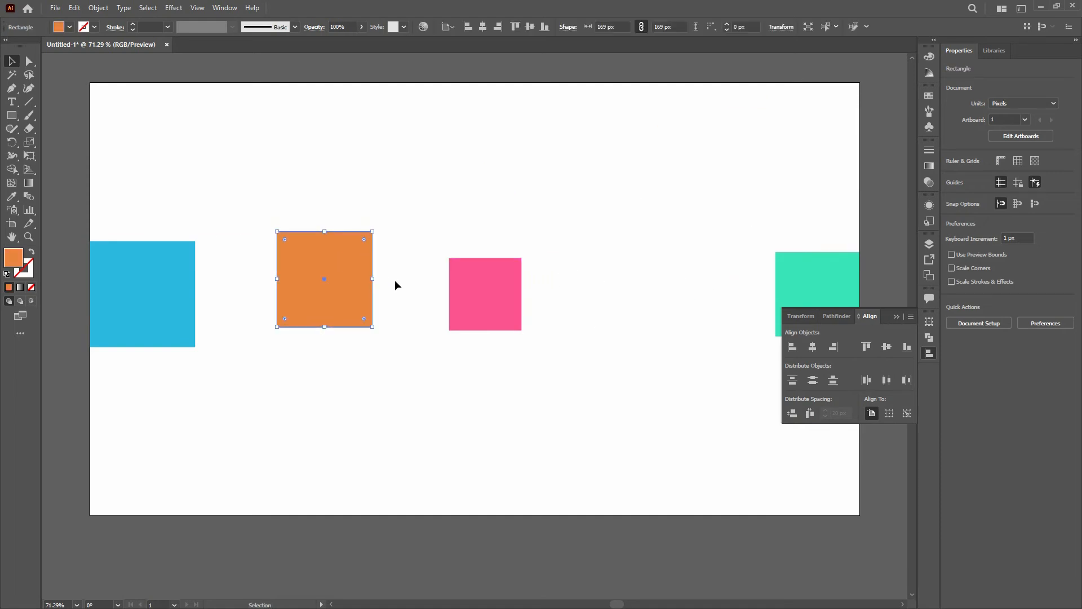
{"action": "left_click_drag", "start_coordinate": [121, 209], "coordinate": [737, 415]}
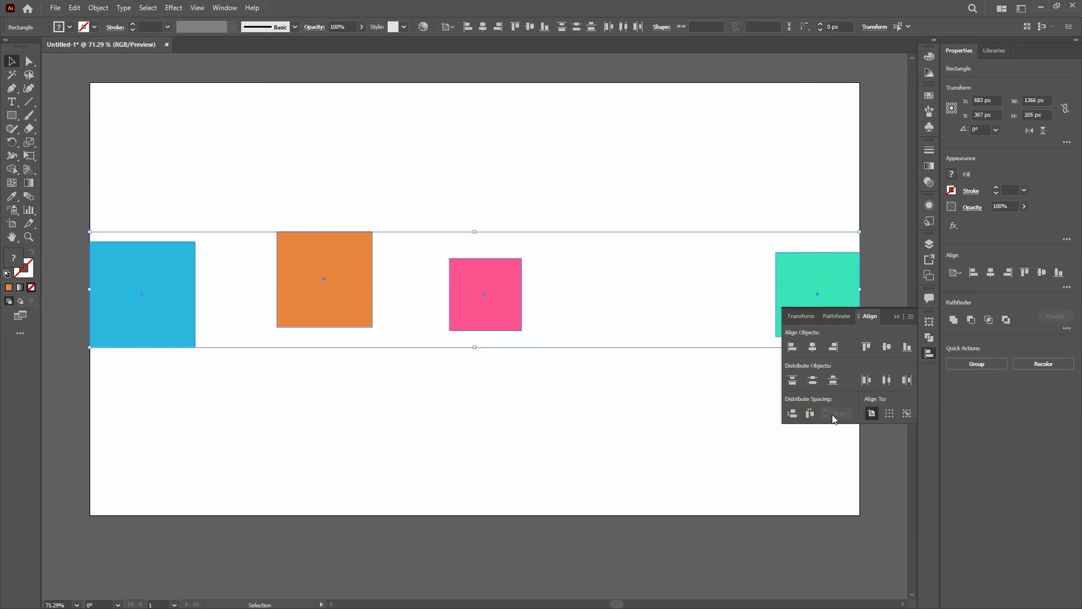
{"action": "left_click", "coordinate": [812, 413]}
{"action": "left_click", "coordinate": [886, 347]}
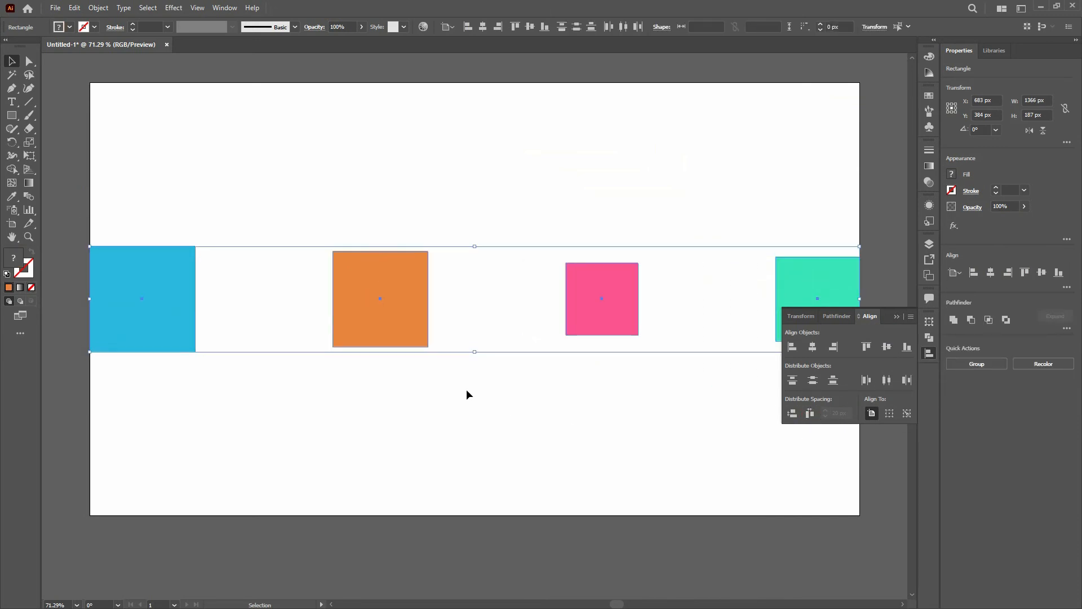
{"action": "left_click", "coordinate": [180, 148]}
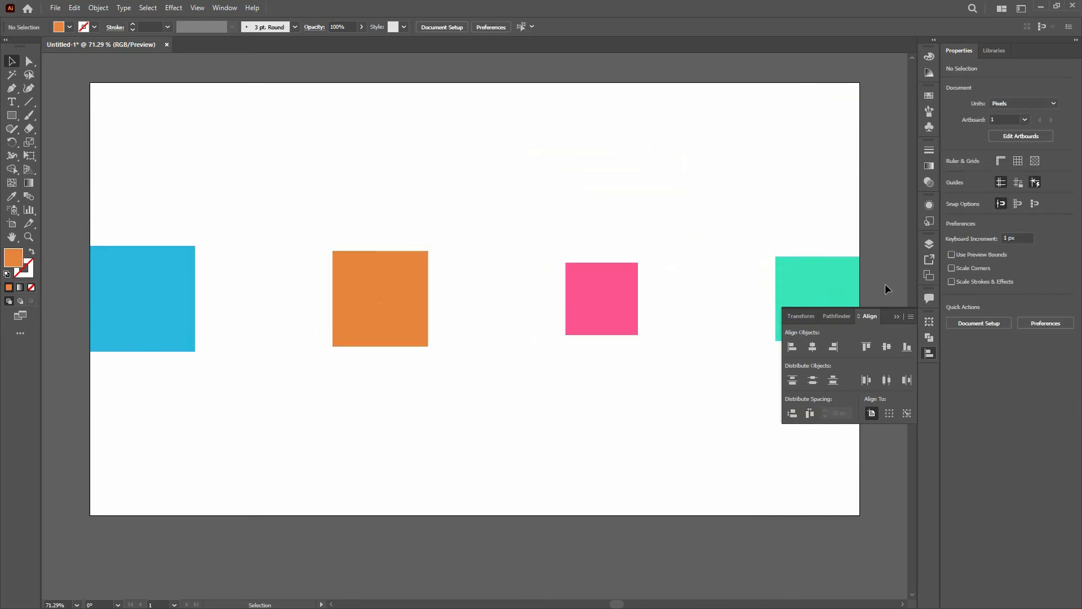
Step: Move the pink square into the artboard's upper-left corner and delete the blue, orange and green squares
{"action": "left_click_drag", "start_coordinate": [175, 198], "coordinate": [780, 451]}
{"action": "left_click", "coordinate": [519, 448]}
{"action": "left_click_drag", "start_coordinate": [609, 337], "coordinate": [134, 155]}
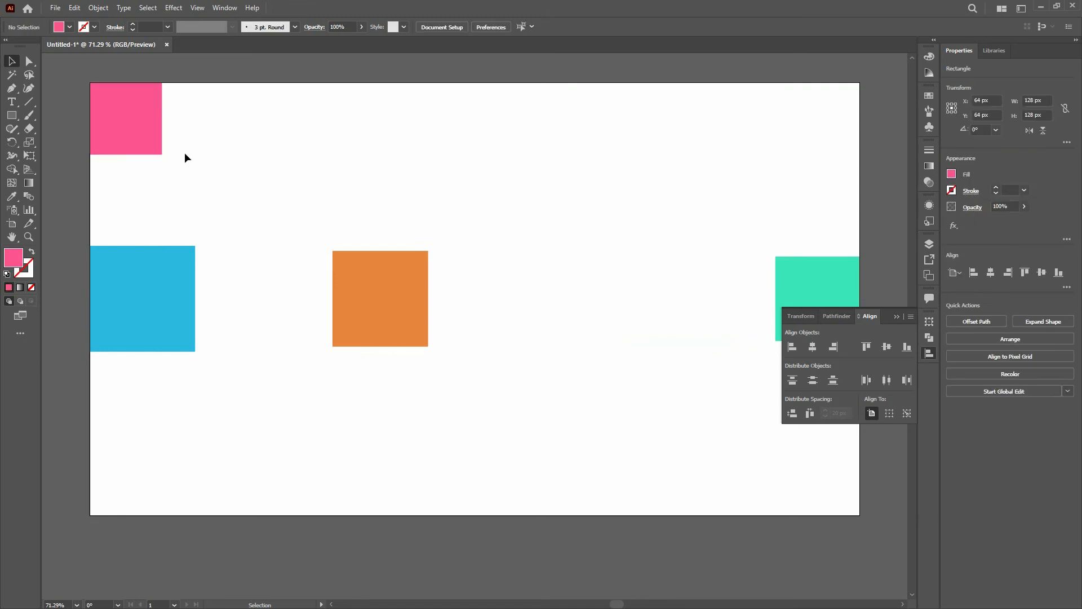
{"action": "left_click_drag", "start_coordinate": [129, 231], "coordinate": [804, 421]}
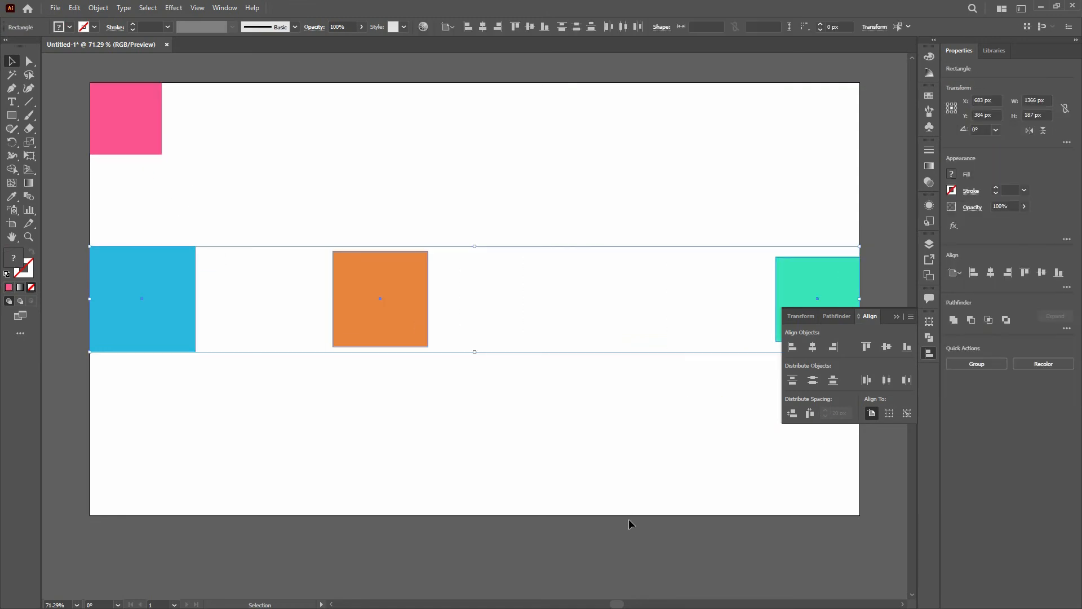
{"action": "key", "text": "Delete"}
Step: Duplicate the pink square rightward and repeat the duplication three times, making six squares in total
{"action": "left_click_drag", "start_coordinate": [126, 141], "coordinate": [289, 139]}
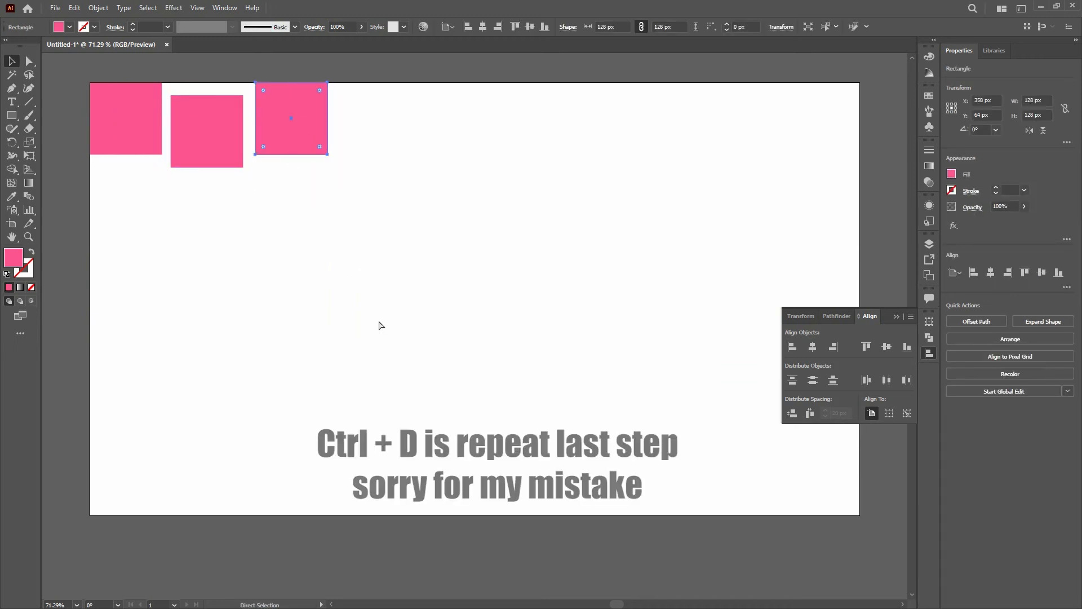
{"action": "key", "text": "ctrl+d"}
{"action": "key", "text": "ctrl+d"}
{"action": "key", "text": "ctrl+d"}
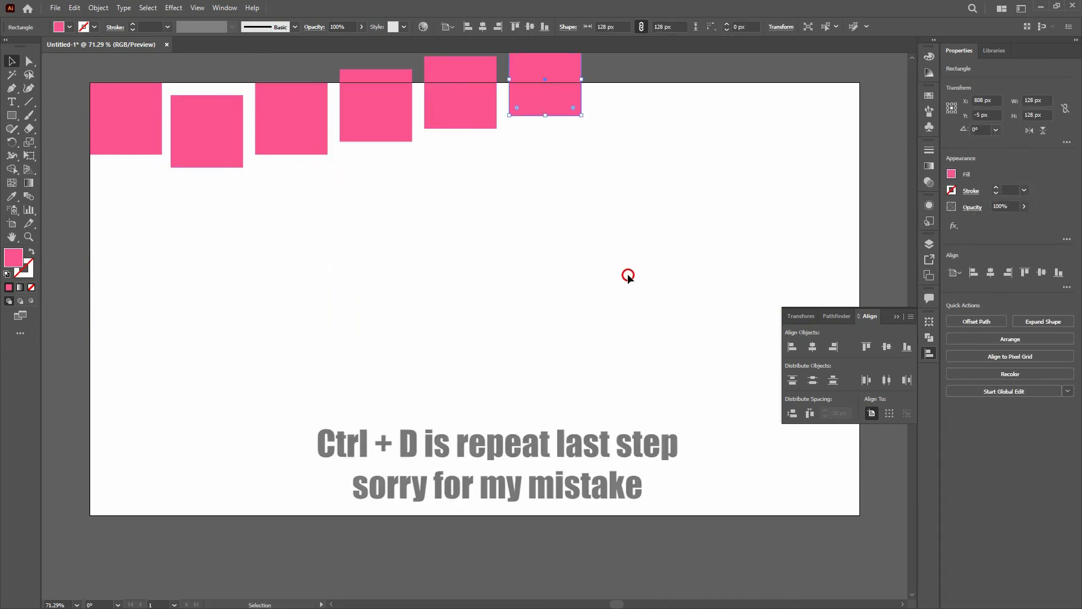
Step: Add more pink copies and arrange all nine squares in a loose, uneven row reaching the artboard's right edge
{"action": "left_click", "coordinate": [566, 255]}
{"action": "scroll", "coordinate": [565, 255], "scroll_direction": "up", "scroll_amount": 3}
{"action": "left_click_drag", "start_coordinate": [395, 169], "coordinate": [391, 198]}
{"action": "left_click_drag", "start_coordinate": [451, 132], "coordinate": [457, 178]}
{"action": "left_click_drag", "start_coordinate": [533, 144], "coordinate": [833, 198]}
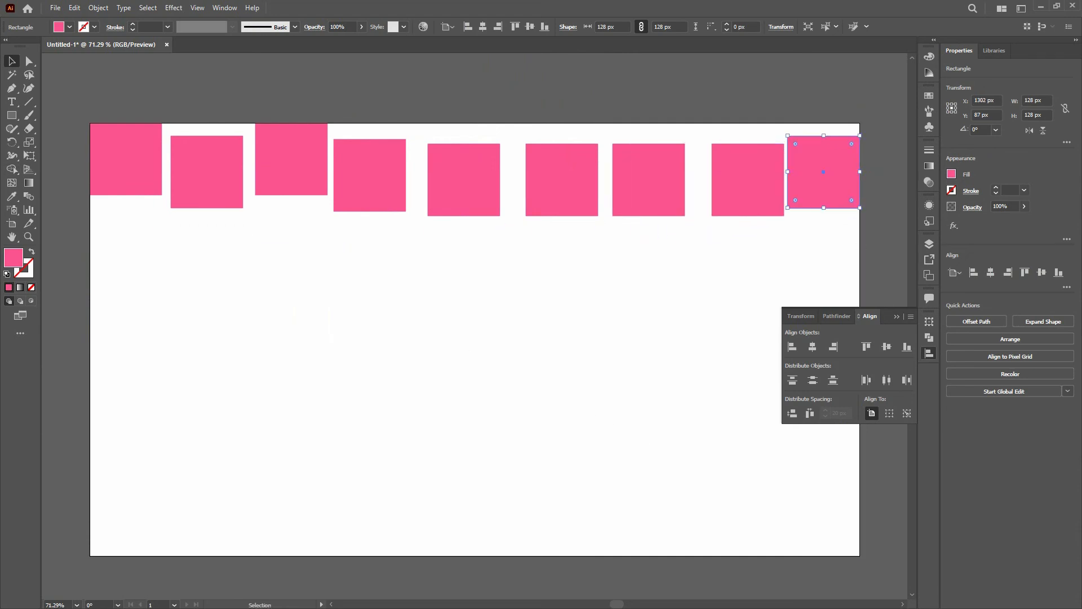
Step: Distribute the nine pink squares with equal horizontal spacing across the artboard and align them to its top edge
{"action": "left_click_drag", "start_coordinate": [99, 108], "coordinate": [851, 231]}
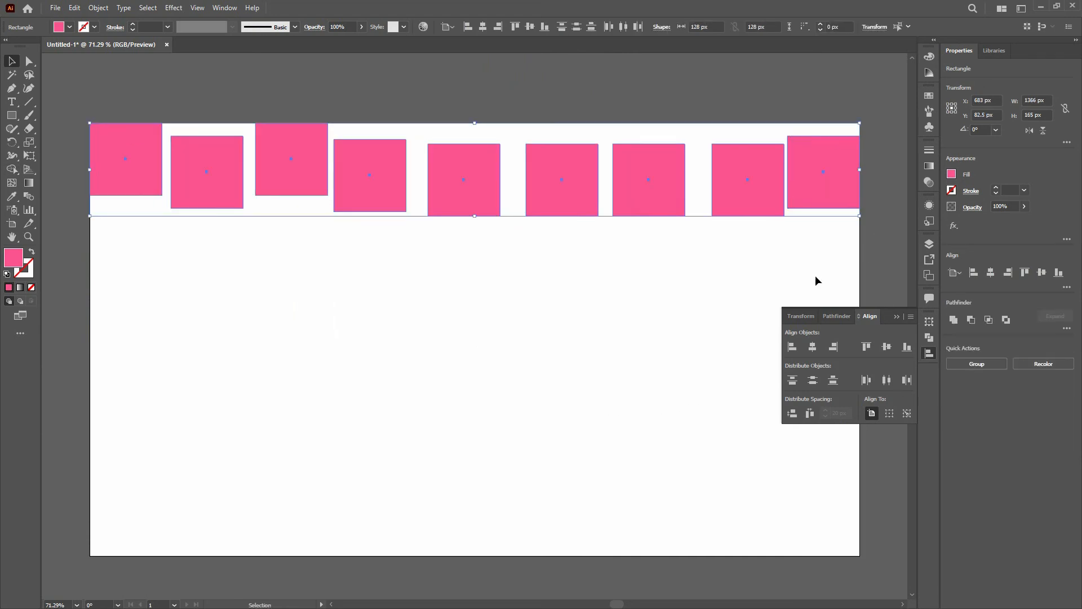
{"action": "left_click", "coordinate": [810, 413]}
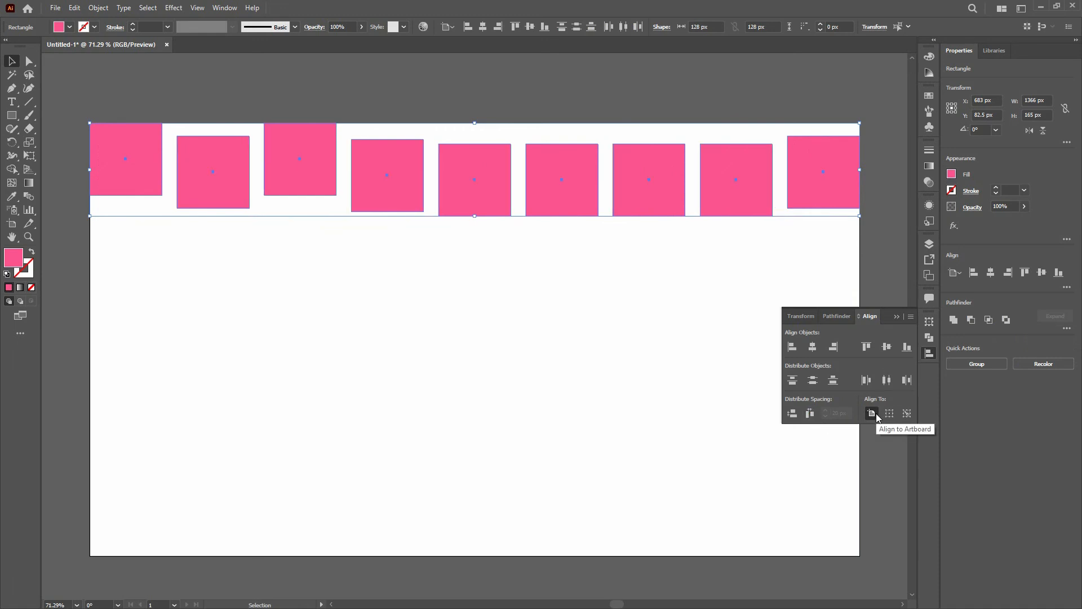
{"action": "left_click", "coordinate": [870, 348]}
{"action": "left_click", "coordinate": [517, 424]}
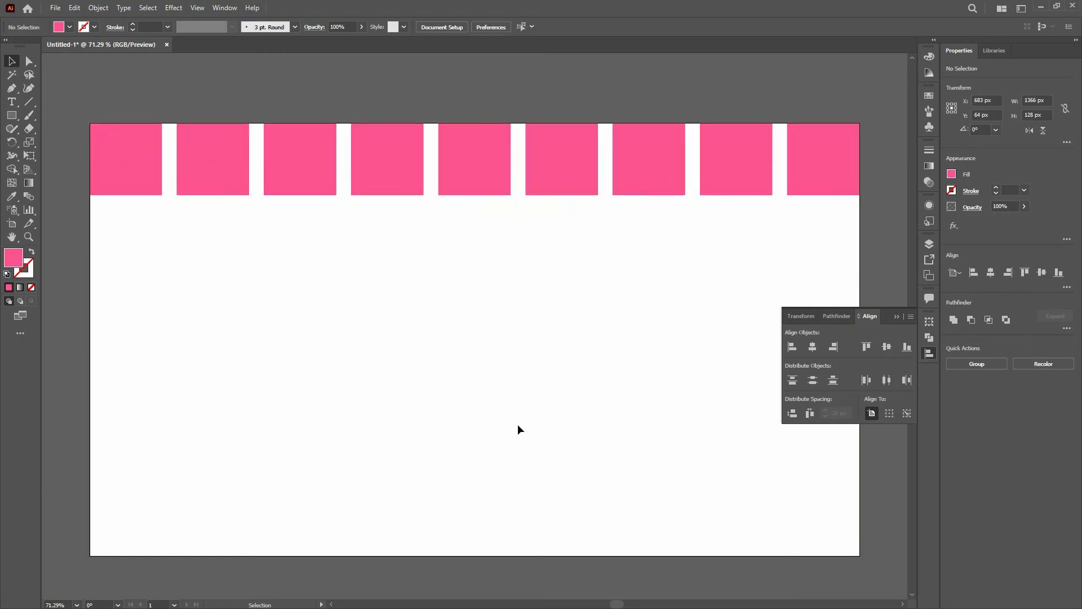
{"action": "left_click_drag", "start_coordinate": [120, 138], "coordinate": [266, 202]}
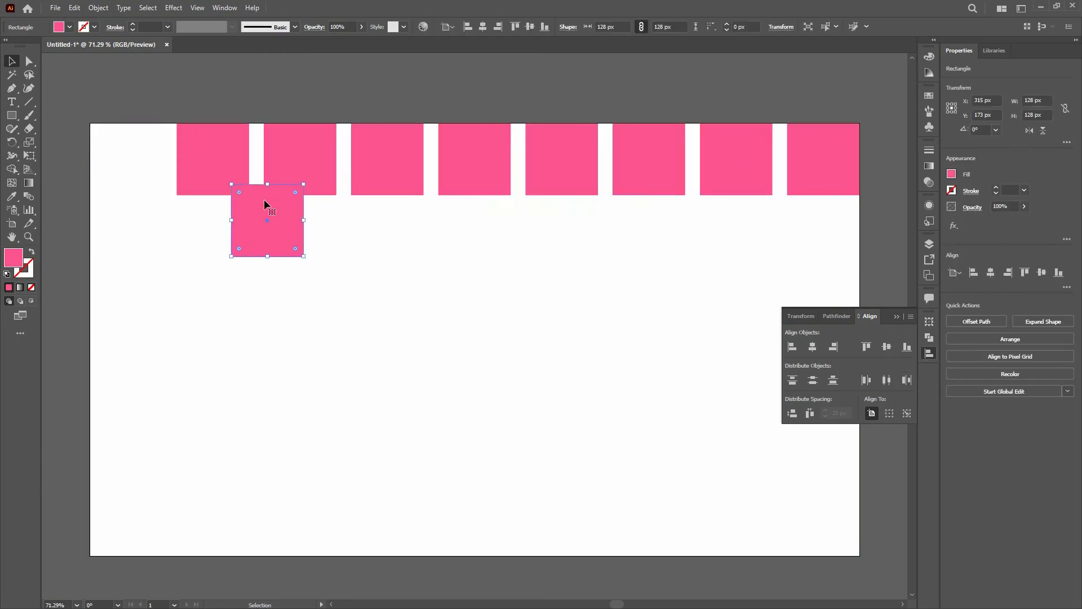
{"action": "key", "text": "ctrl+z"}
{"action": "left_click_drag", "start_coordinate": [113, 122], "coordinate": [862, 276]}
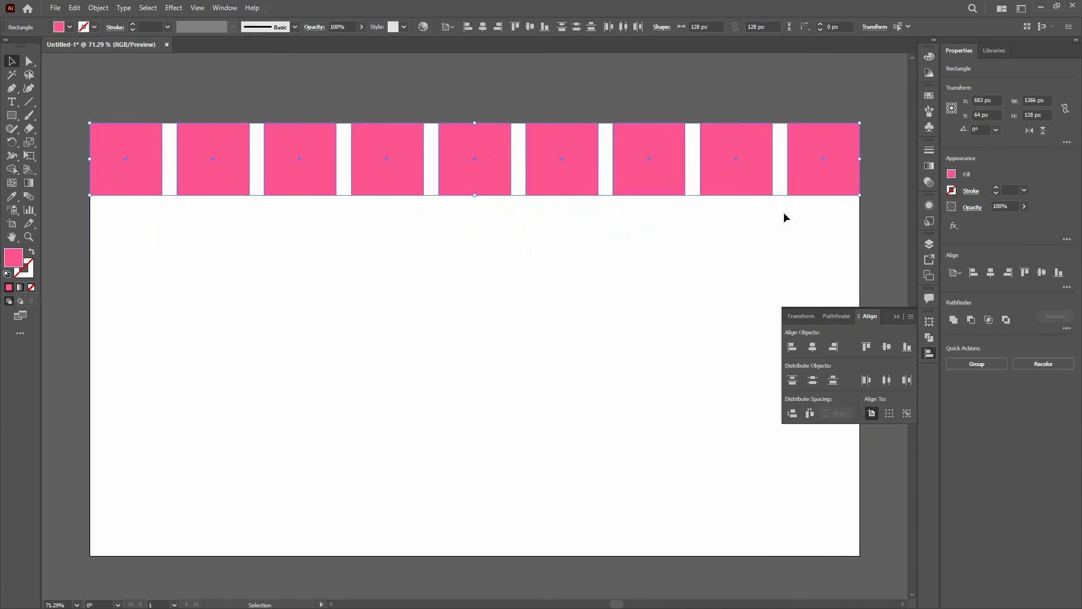
{"action": "left_click", "coordinate": [647, 286]}
Step: Collapse the Align panel
{"action": "scroll", "coordinate": [638, 295], "scroll_direction": "down", "scroll_amount": 1}
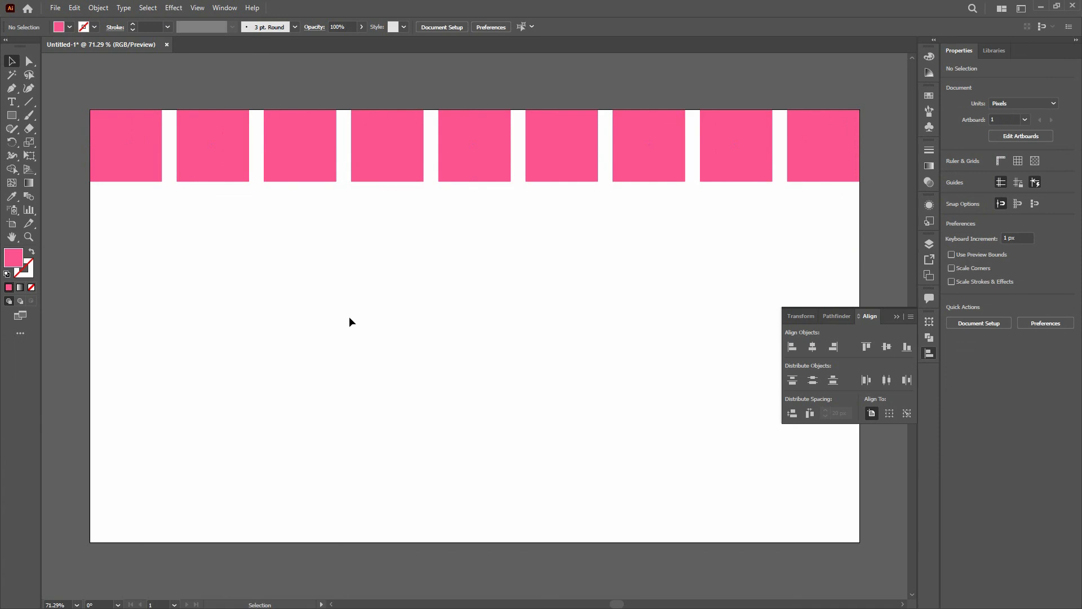
{"action": "left_click", "coordinate": [897, 315]}
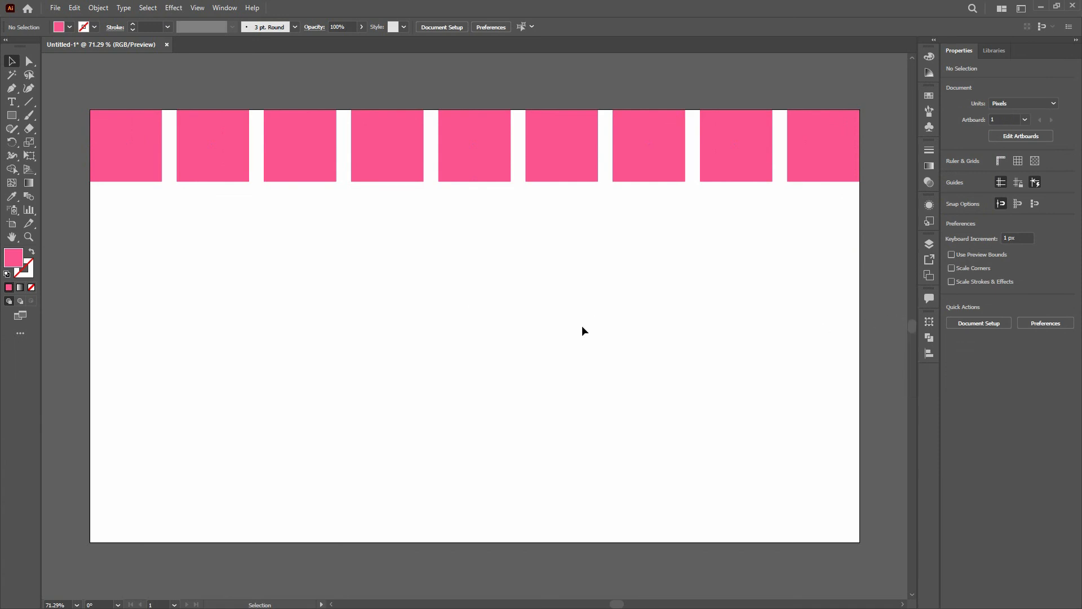